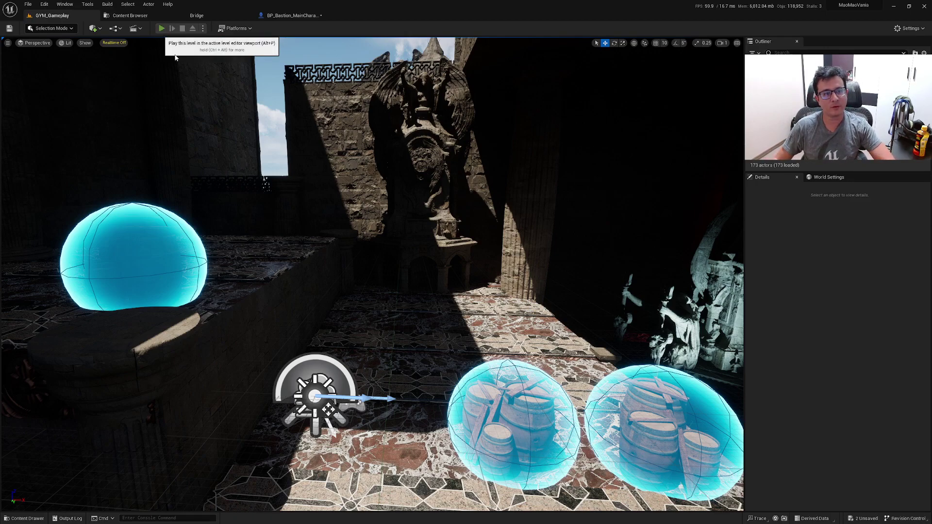
Play-test the GYM_Gameplay level, running and jumping the character onto the shaded upper platform, and end the session.
key("alt+p")
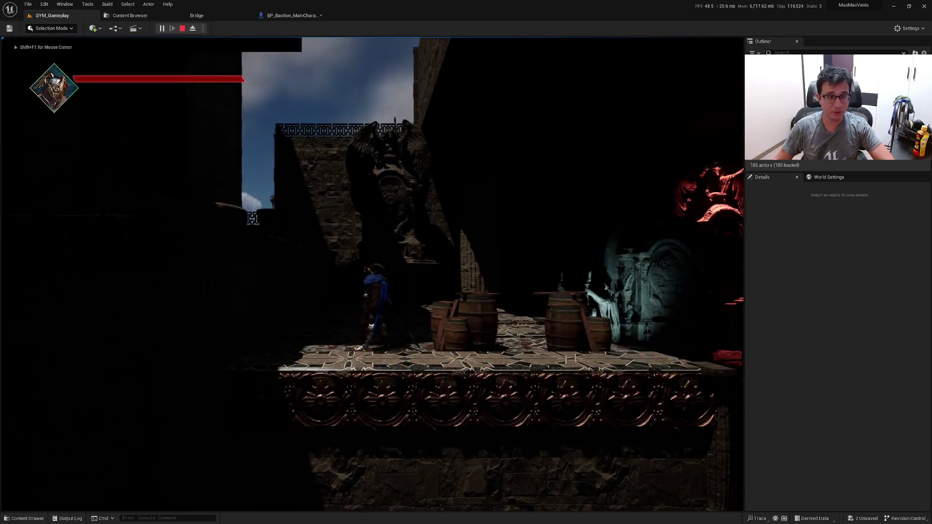
key("a")
key("space")
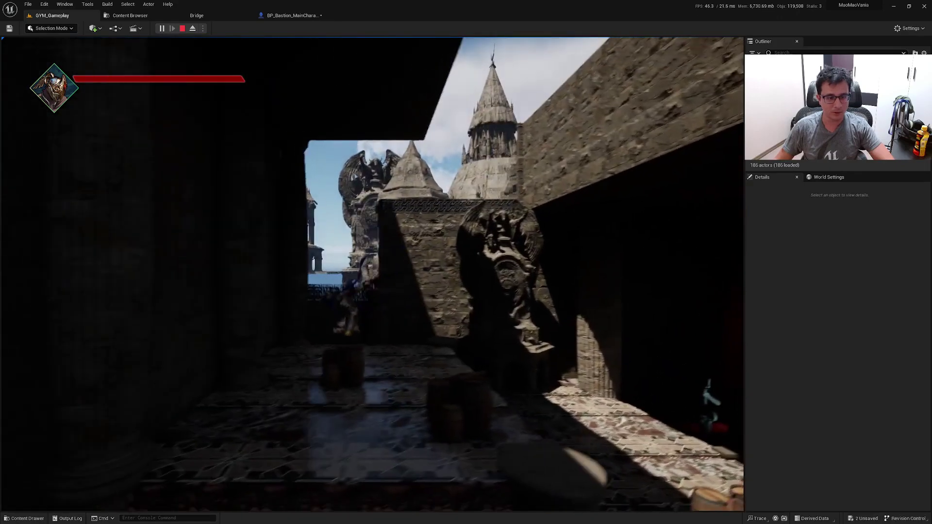
key("d")
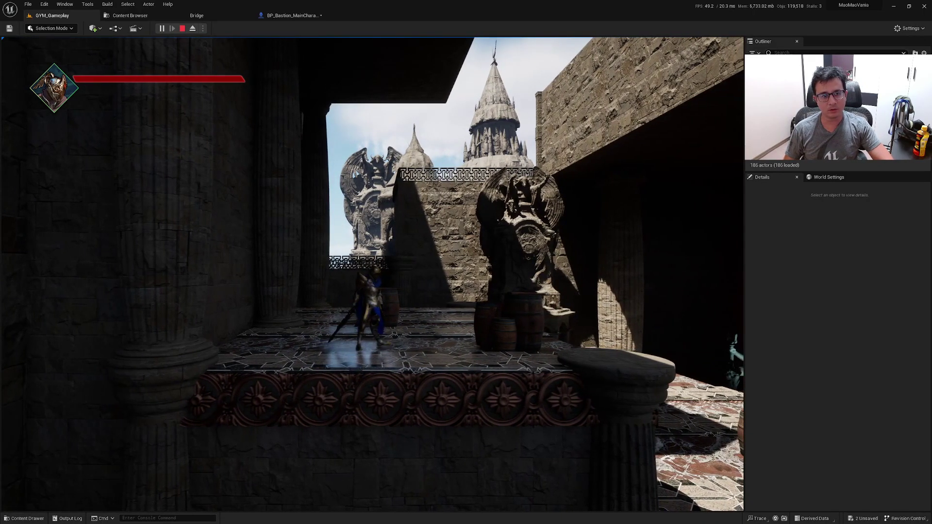
key("Escape")
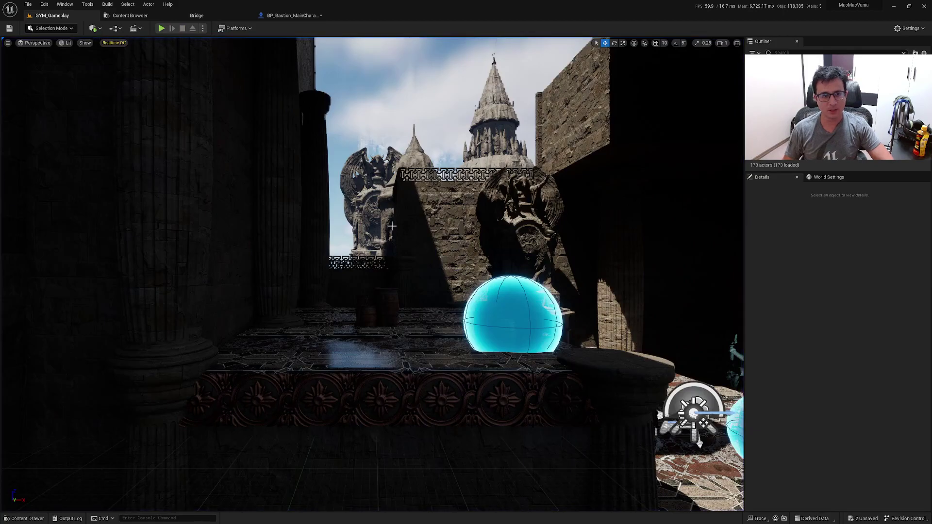
Add a Point Light component to the BP_Bastion_MainCharacter blueprint.
left_click(293, 18)
right_click_drag(360, 176, 412, 168)
left_click(17, 53)
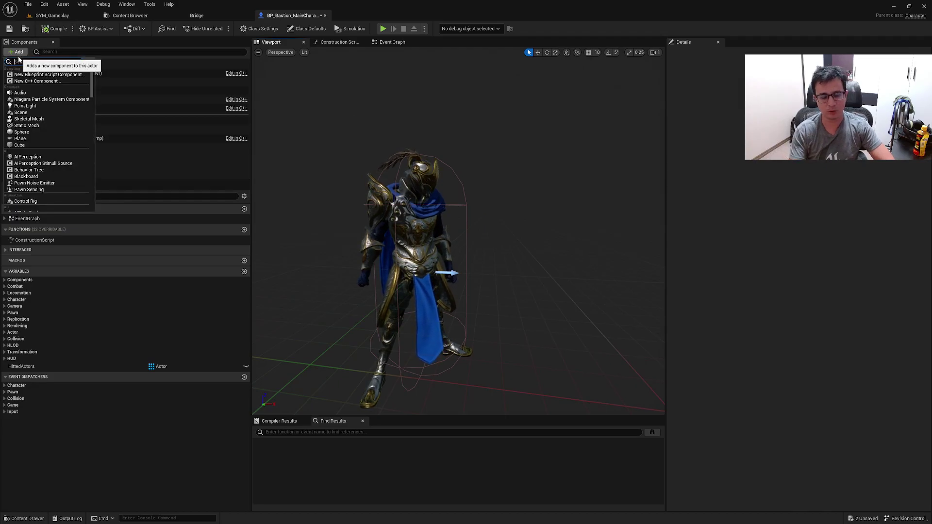
type("point")
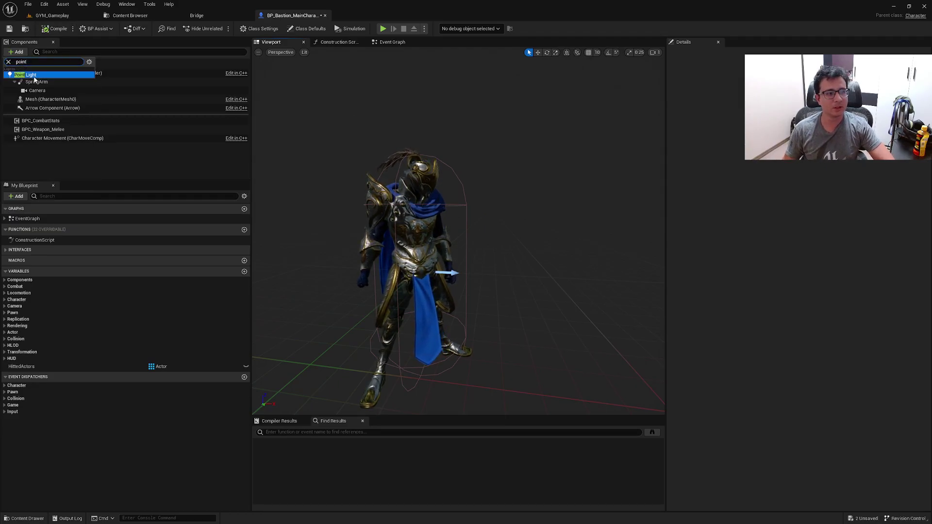
left_click(34, 75)
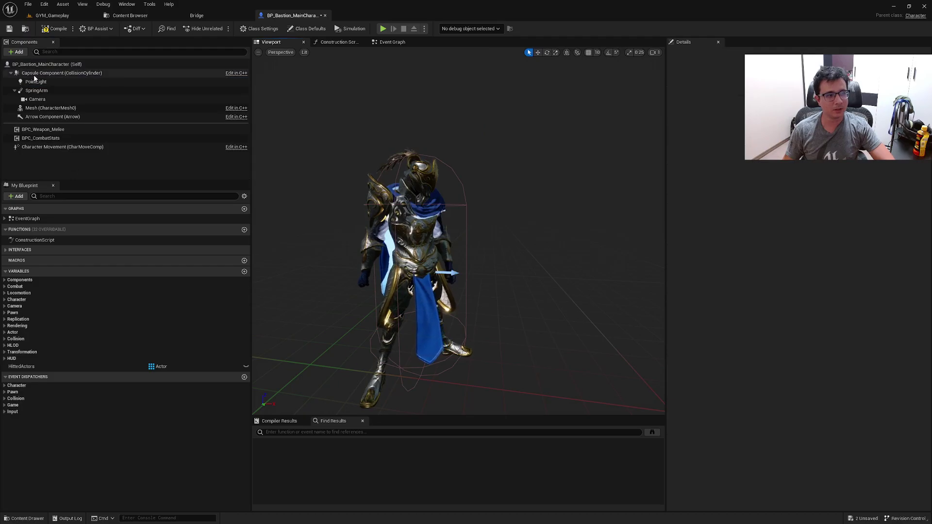
Move the point light in front of the character at chest height, about X 45 and Z 52, and compile the blueprint.
left_click(36, 81)
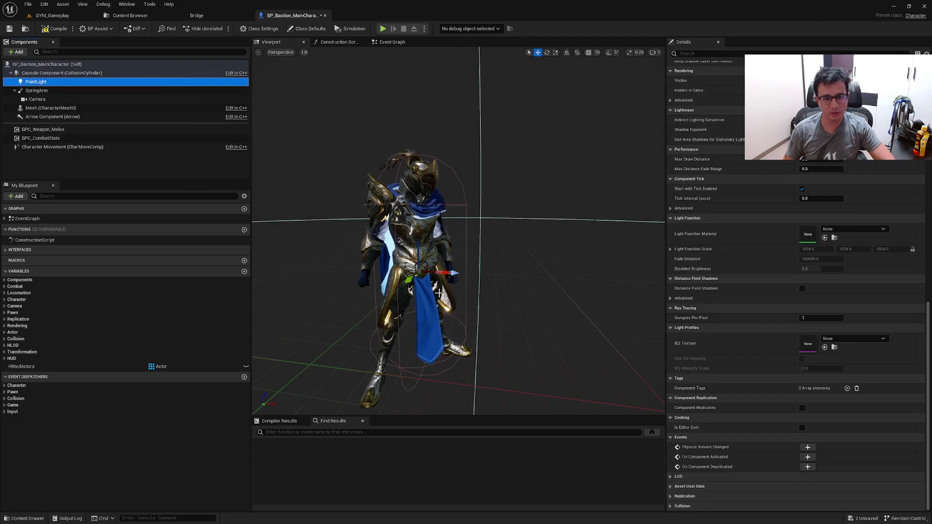
left_click_drag(450, 276, 484, 284)
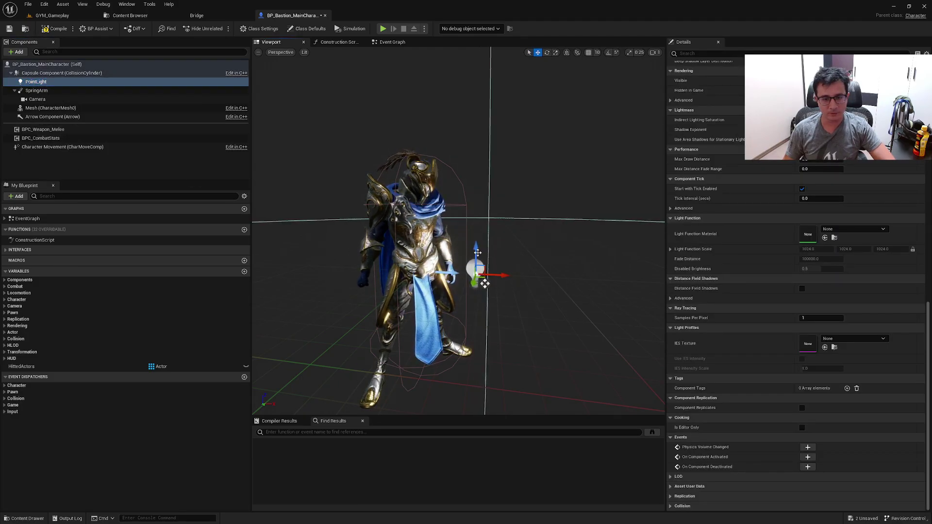
left_click_drag(476, 248, 476, 178)
scroll(838, 204, "up", 3)
scroll(837, 200, "up", 15)
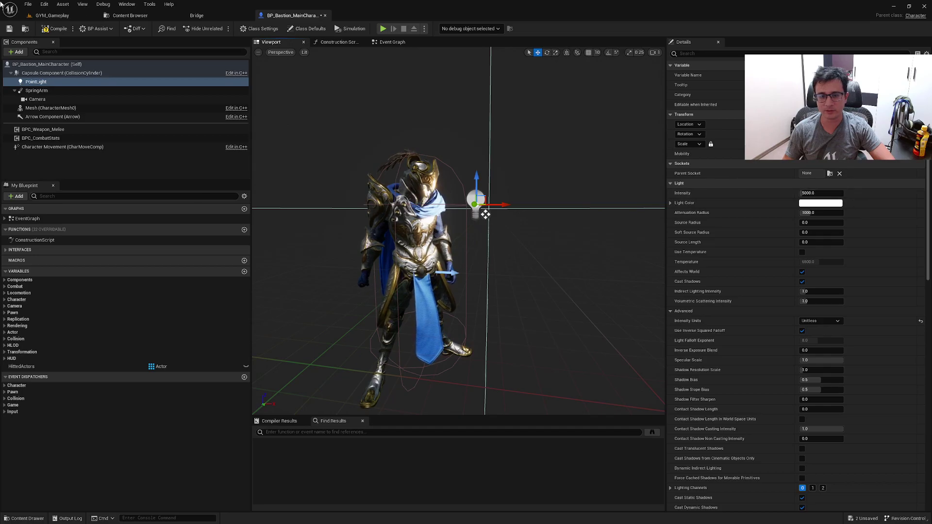
left_click(57, 29)
Play-test the level to check how the new point light illuminates the character and the surrounding columns, floor and barrels.
left_click(52, 15)
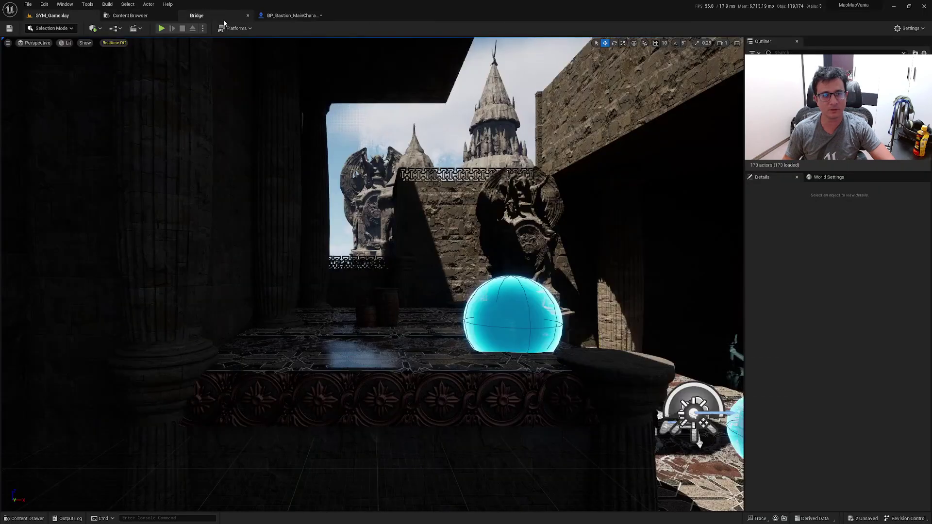
left_click(165, 25)
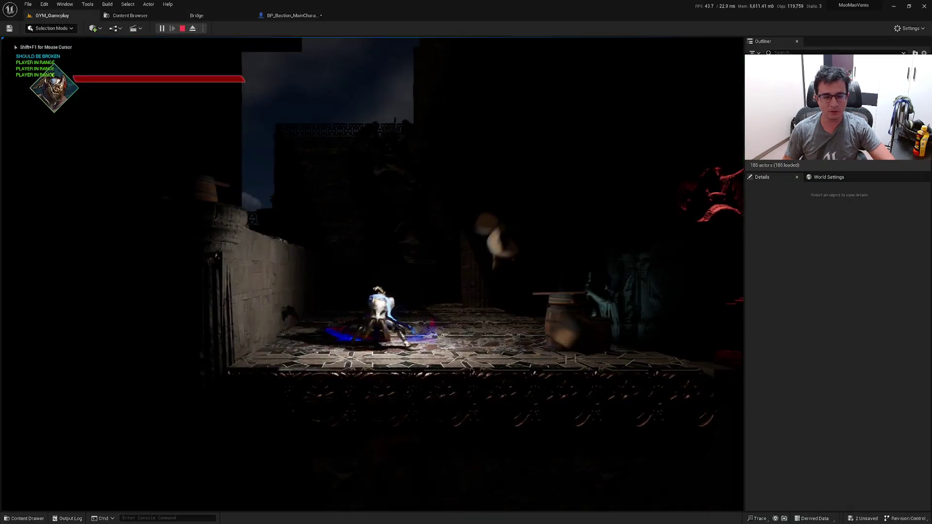
key("d")
key("a")
key("space")
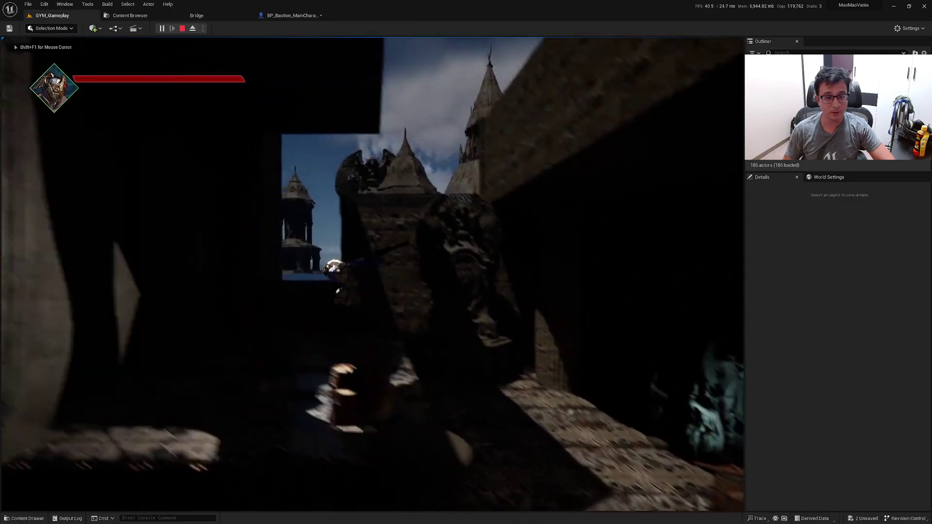
key("d")
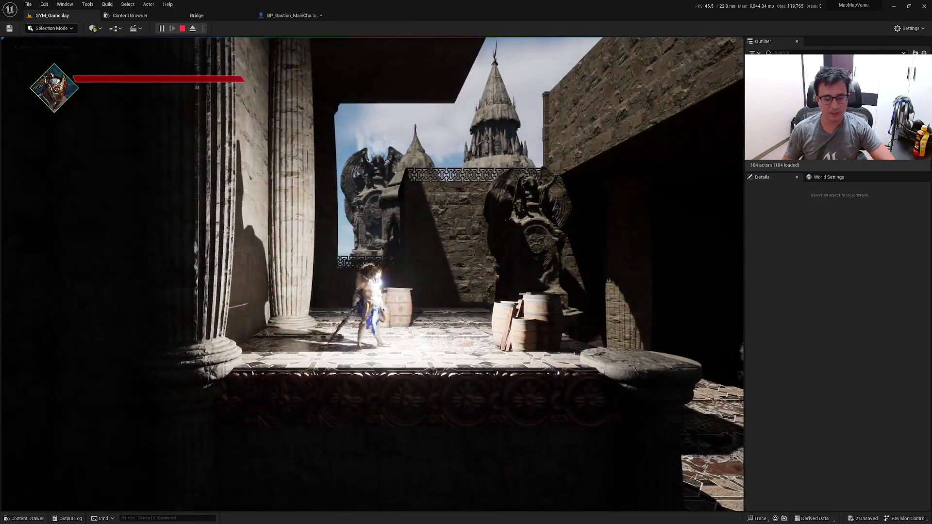
key("a")
key("d")
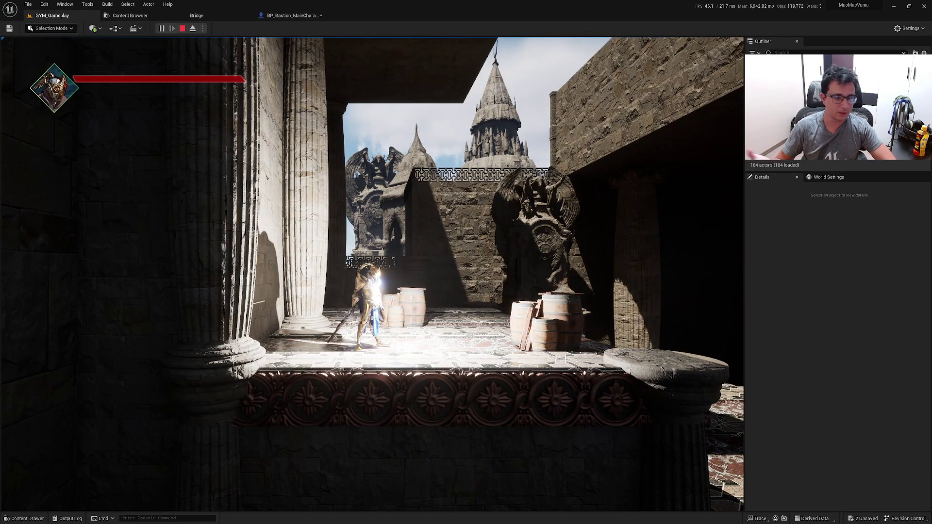
key("d")
key("a")
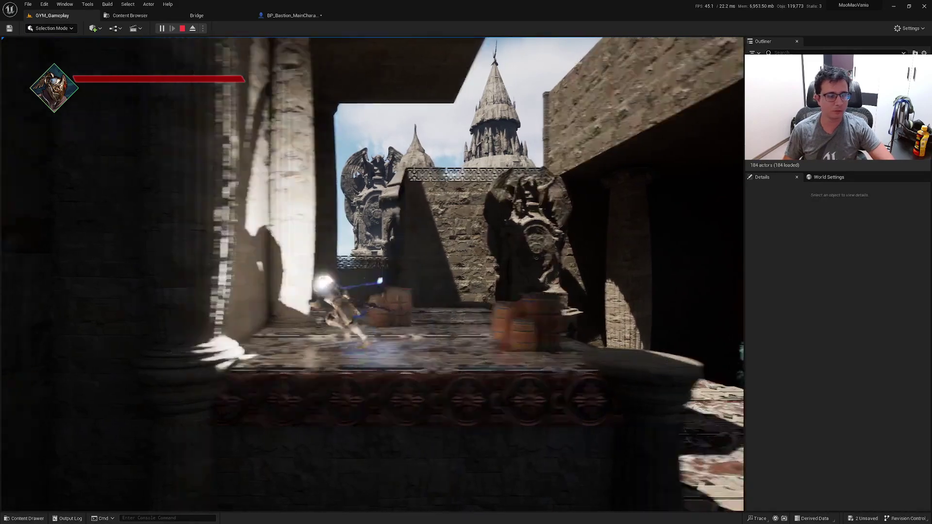
key("d")
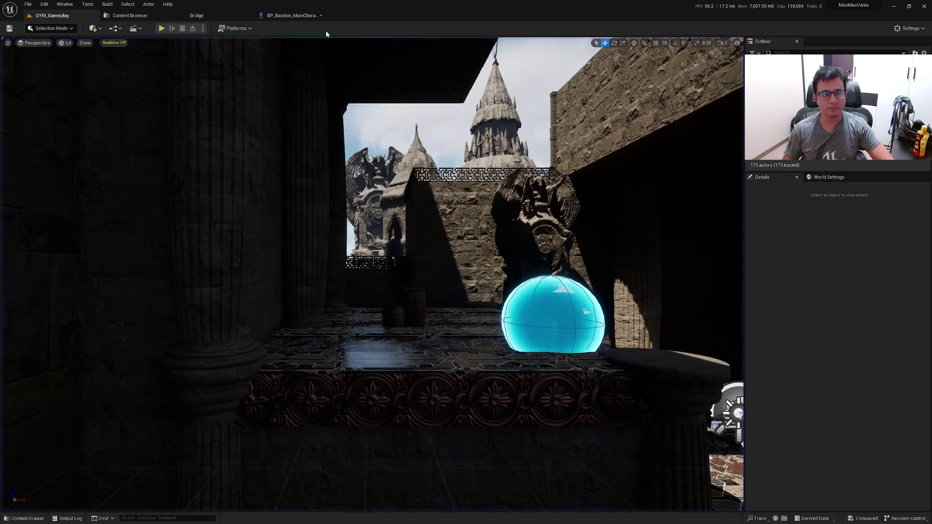
Expand the Lighting Channels settings of the point light in the character blueprint to examine them.
left_click(301, 15)
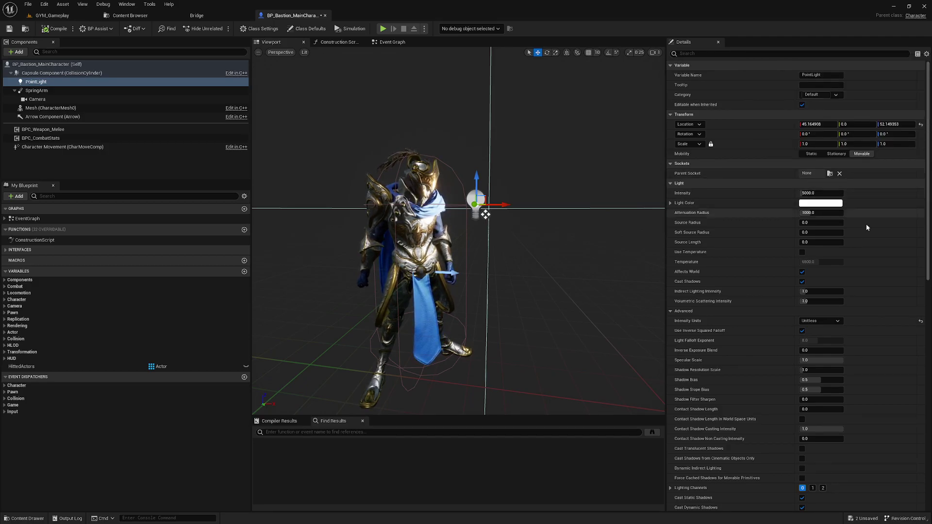
scroll(765, 352, "down", 3)
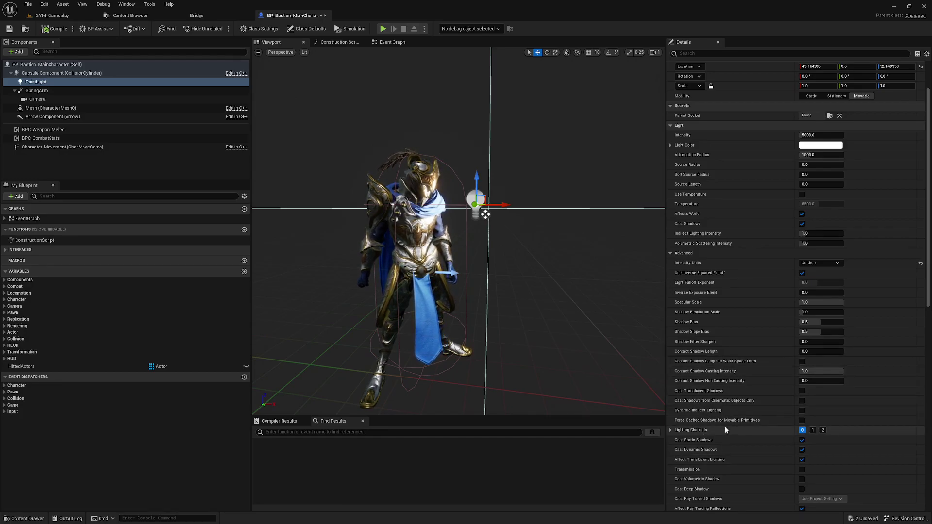
left_click(671, 430)
scroll(705, 400, "down", 4)
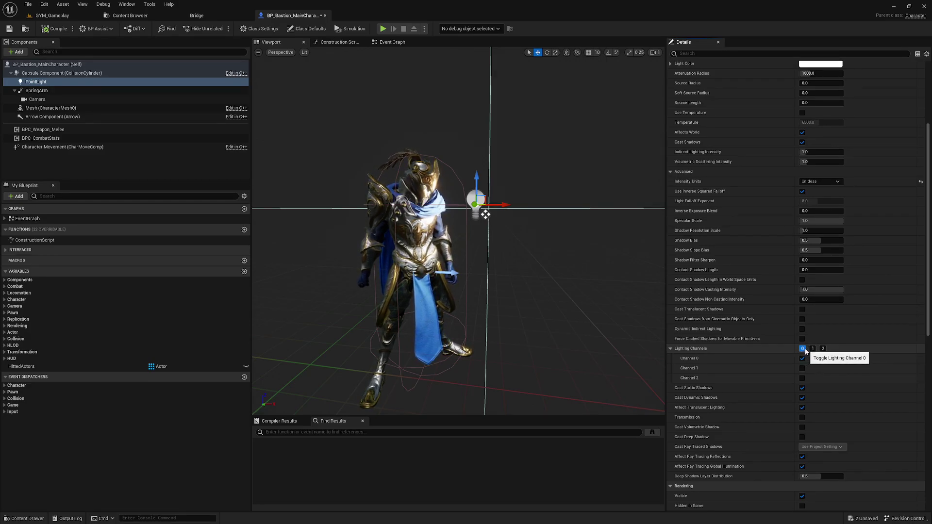
Set the character mesh's Lighting Channels to Channel 1 only, enabling Channel 1 and disabling Channel 0.
left_click(43, 110)
scroll(790, 206, "down", 12)
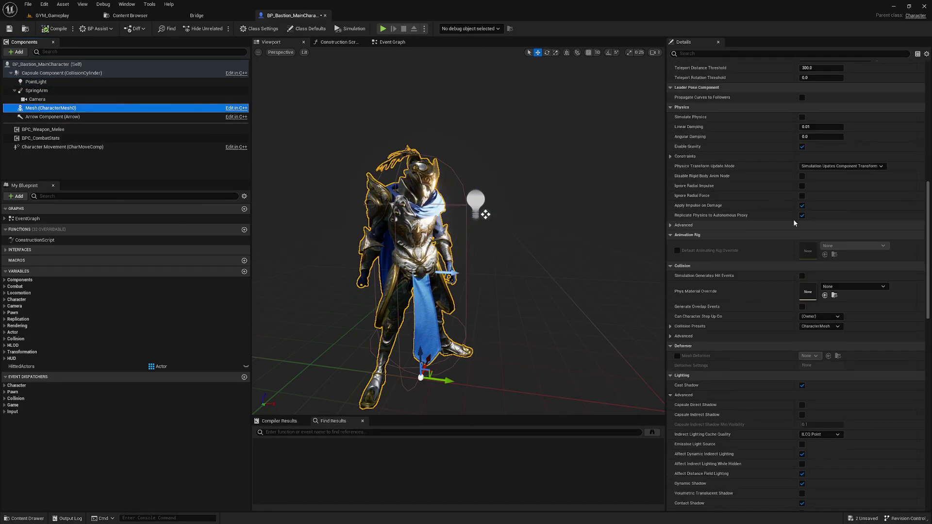
scroll(793, 218, "down", 4)
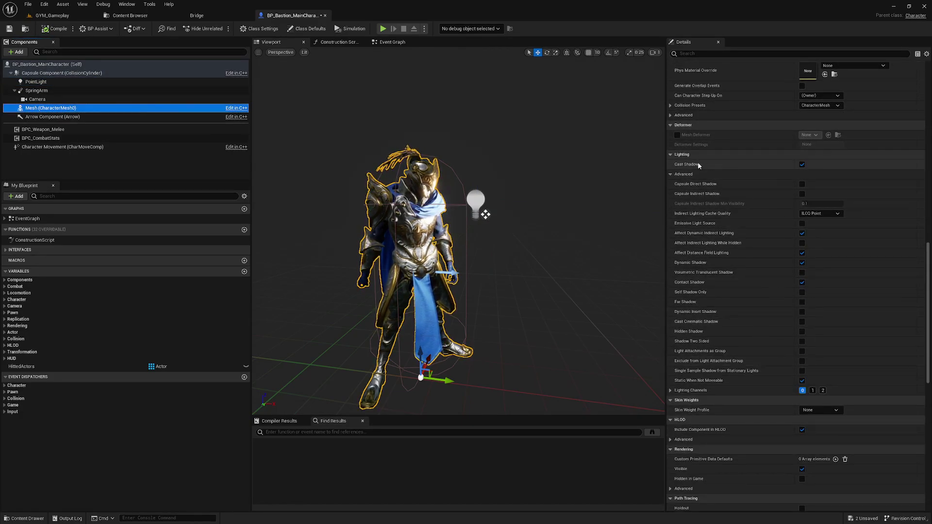
left_click(765, 391)
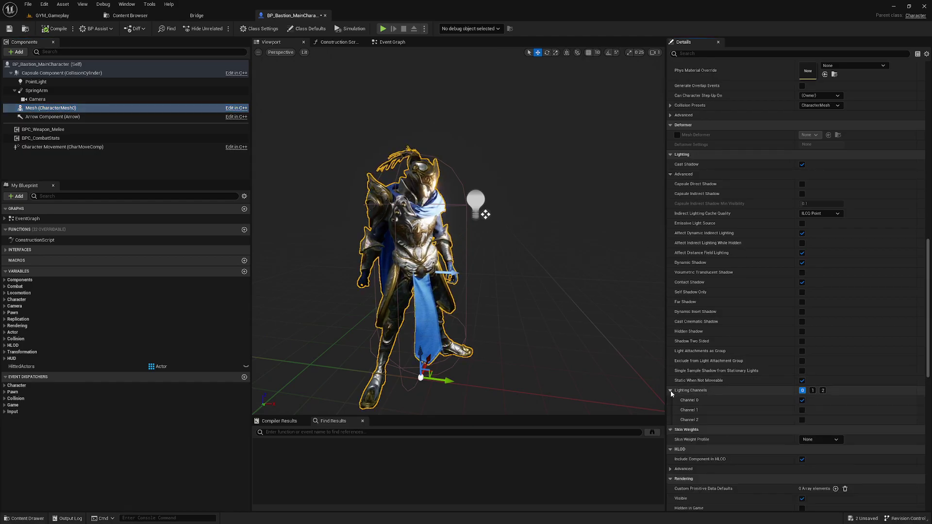
left_click(811, 391)
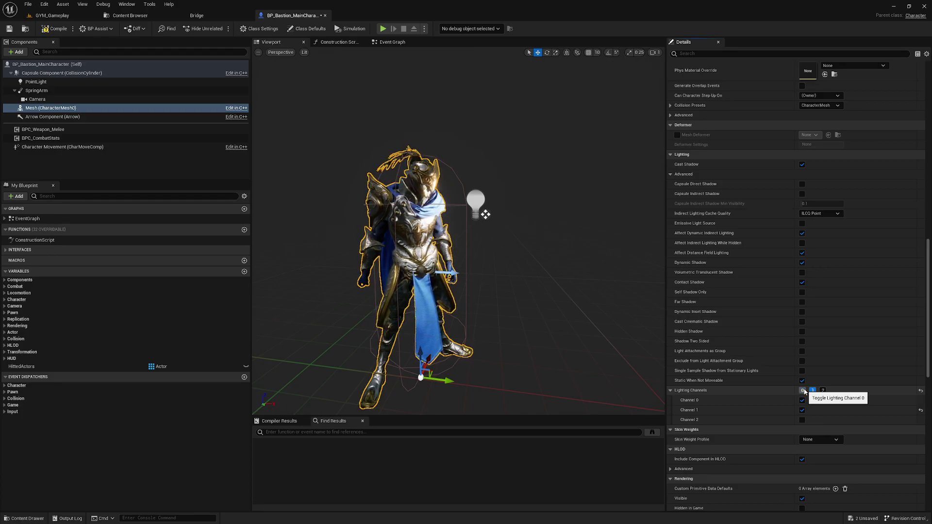
left_click(803, 391)
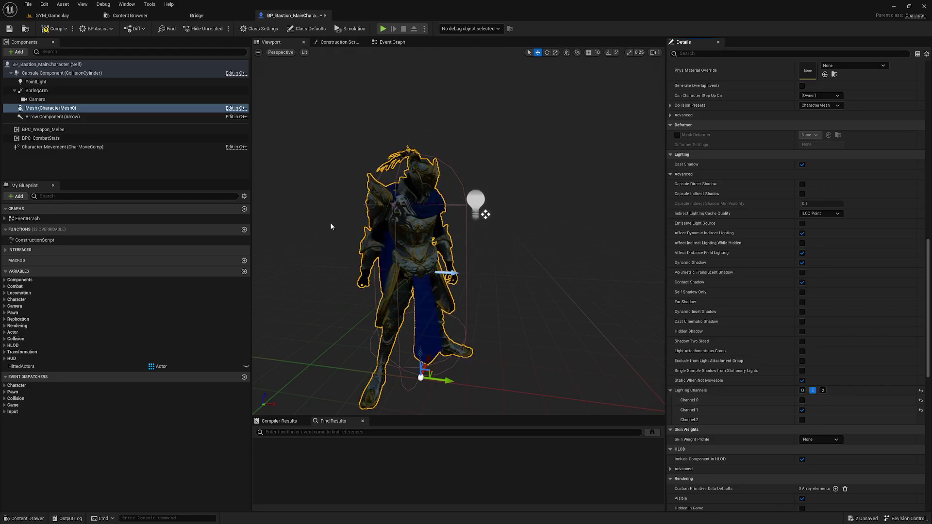
Play-test the level with the character mesh on Lighting Channel 1, running back and forth, and end the session.
left_click(69, 16)
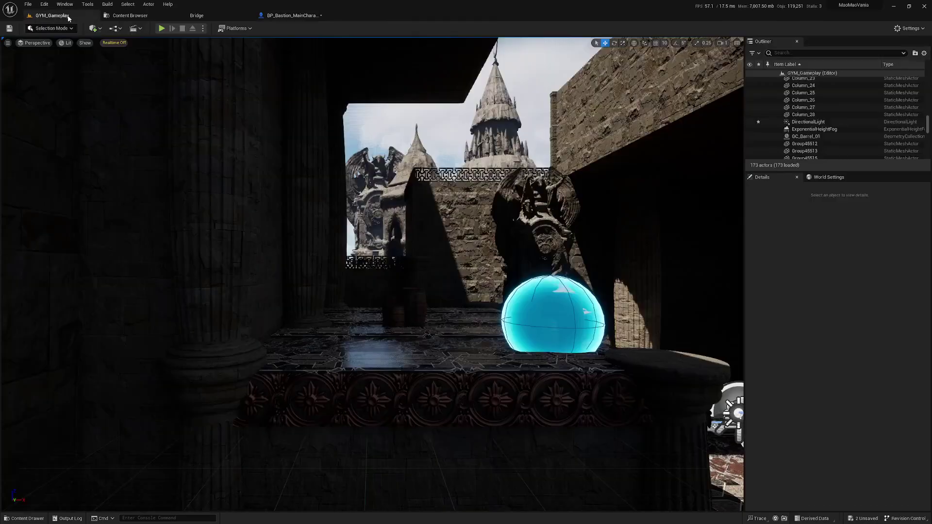
left_click(163, 27)
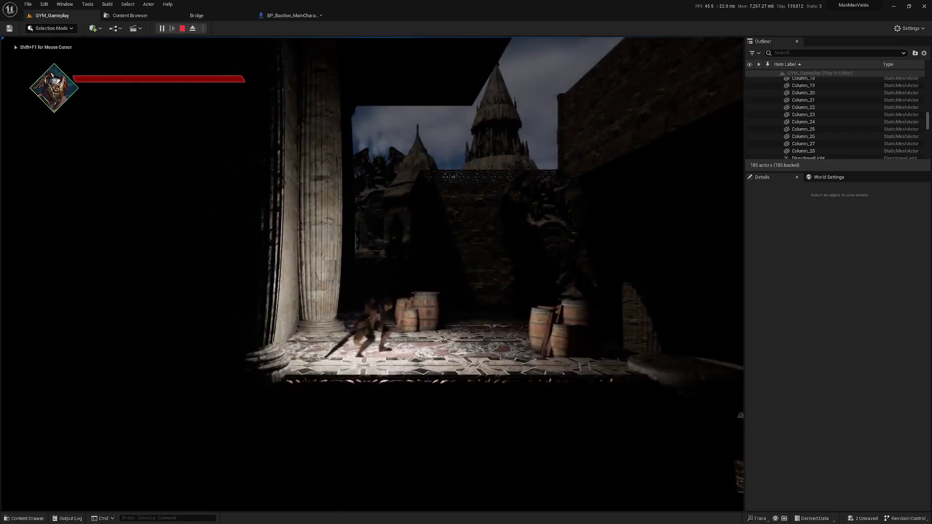
key("a")
key("d")
key("a")
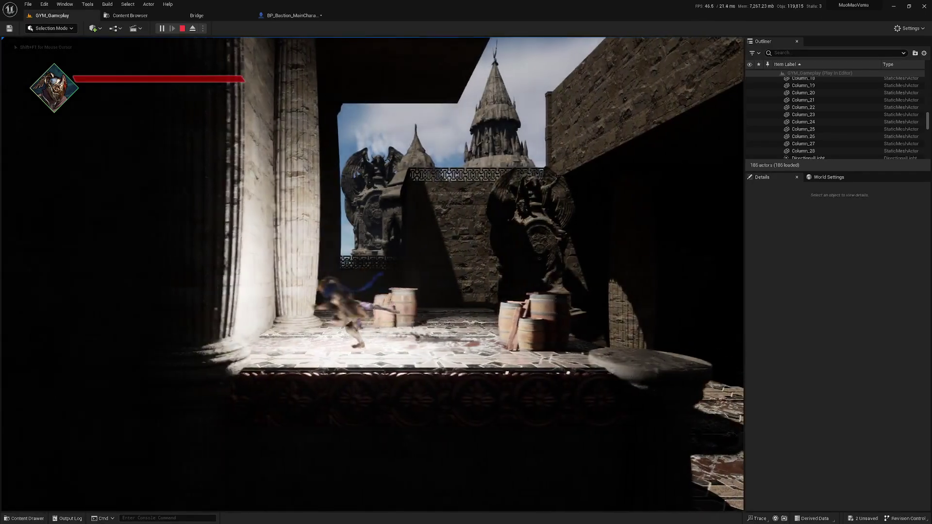
key("d")
key("Escape")
Turn off Cast Shadows on the point light in the BP_Bastion_MainCharacter blueprint.
left_click(291, 15)
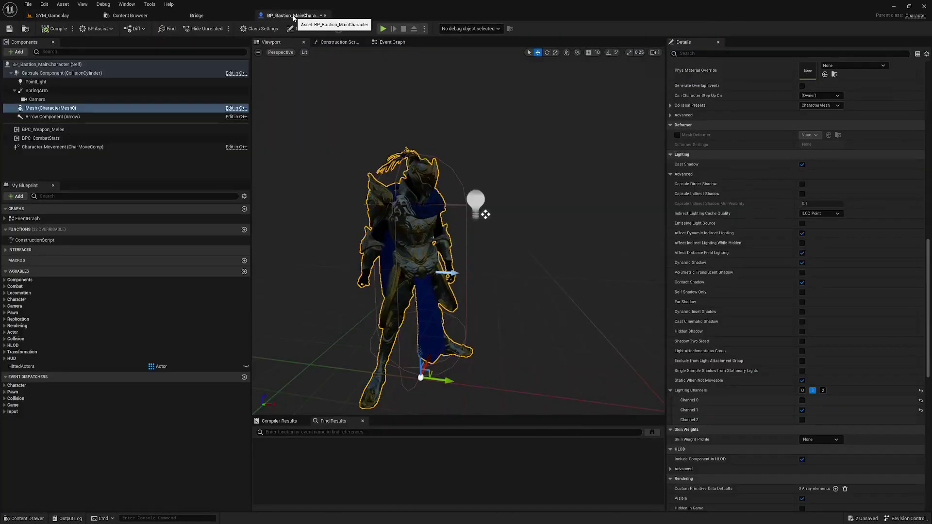
left_click(36, 81)
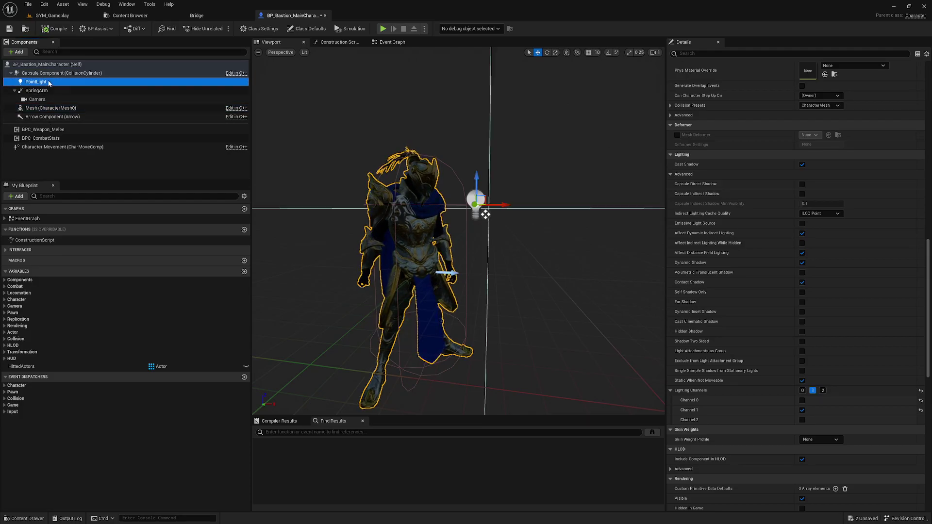
scroll(800, 331, "down", 5)
scroll(857, 349, "up", 6)
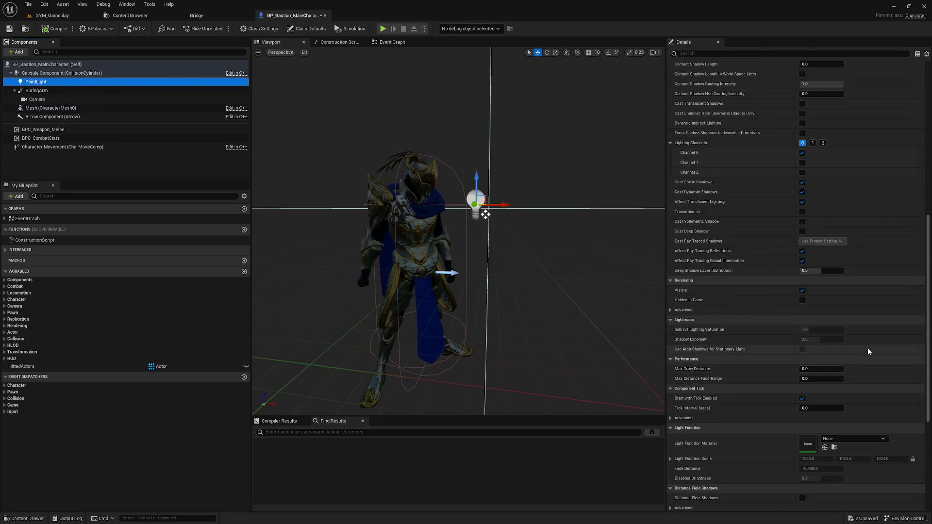
scroll(808, 230, "up", 4)
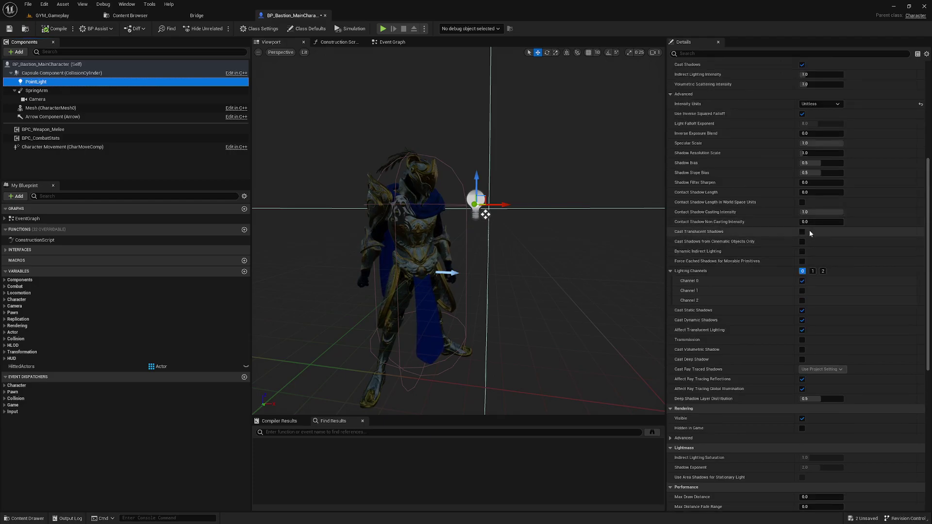
scroll(839, 269, "up", 2)
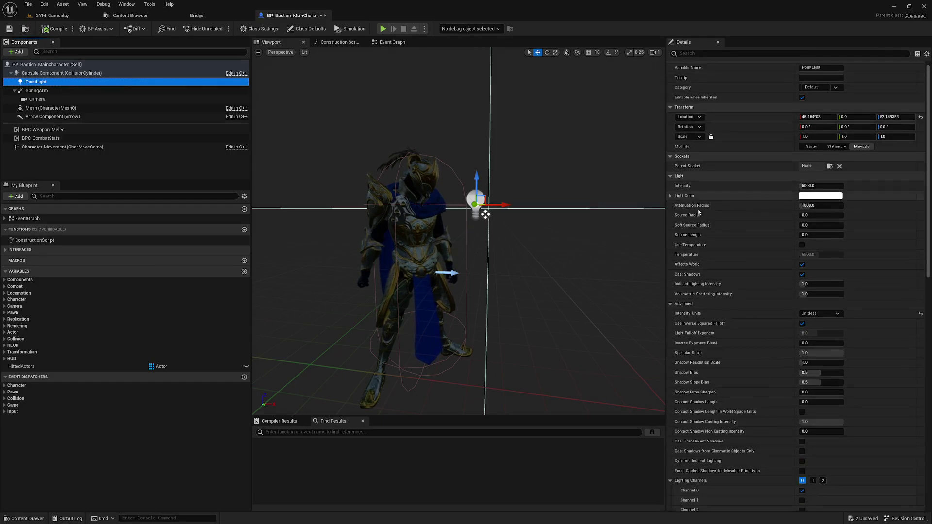
left_click(803, 277)
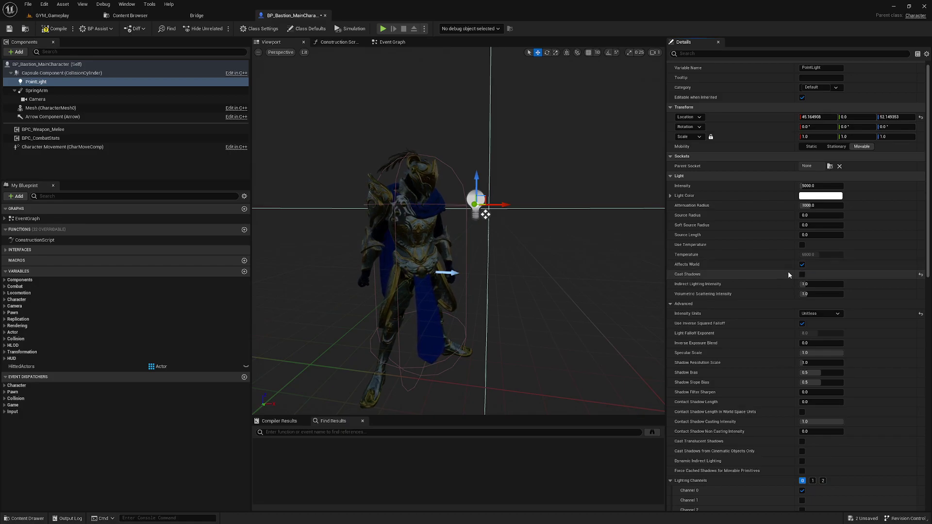
Play-test the GYM_Gameplay level with the point light's shadows off, running back and forth near the barrels, and end the session.
left_click(51, 16)
left_click(162, 28)
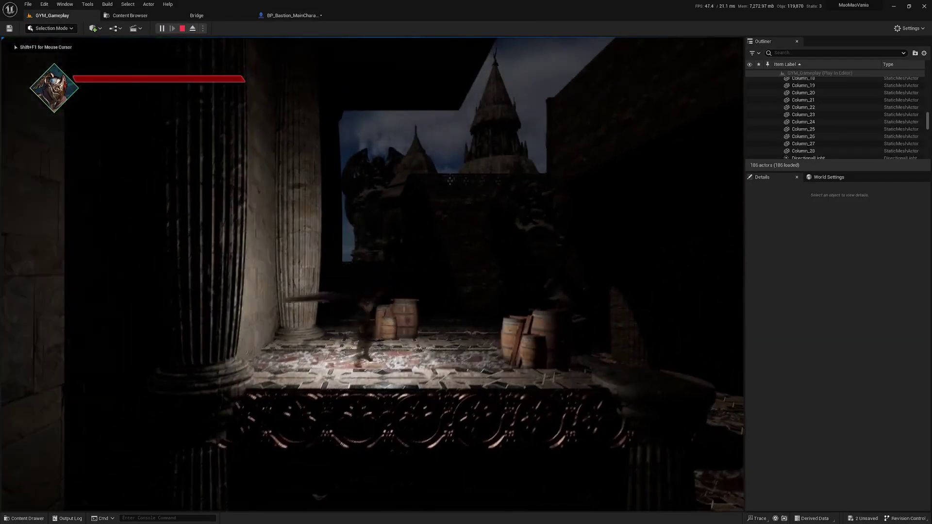
key("a")
key("d")
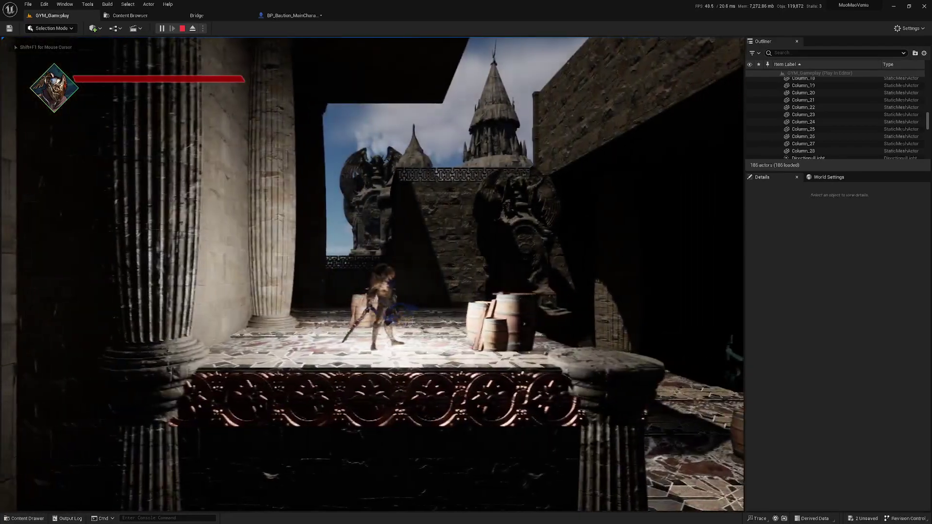
key("a")
key("a")
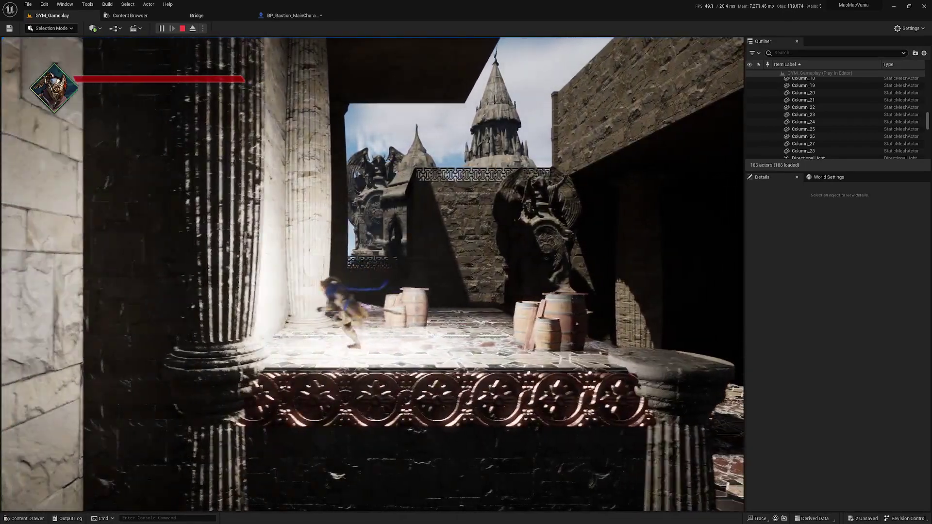
key("d")
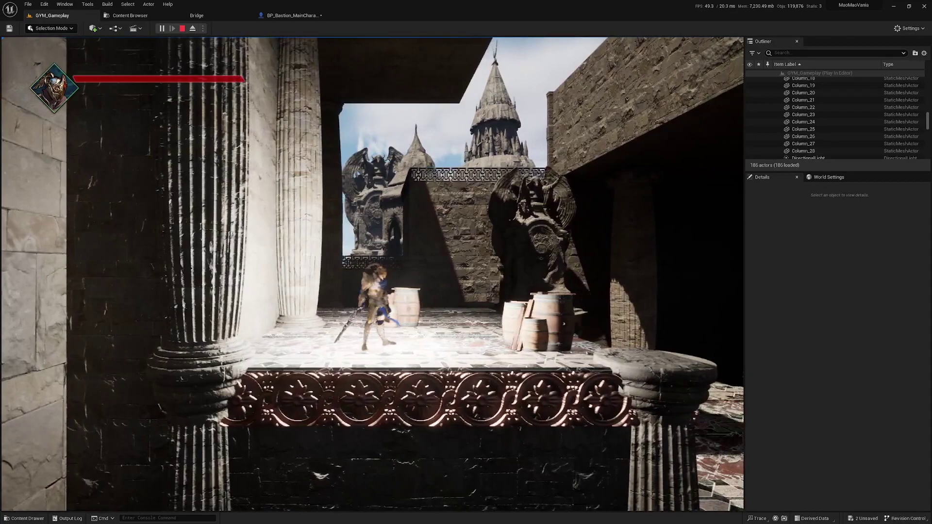
key("Escape")
Play-test the level again, running and jumping through the red-lit throne area and back to the barrels, and end the session.
left_click(290, 16)
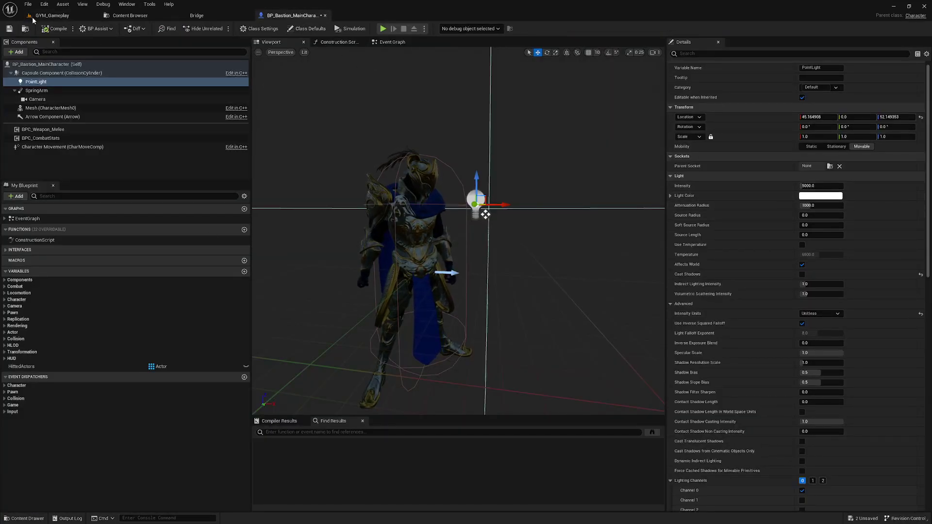
left_click(57, 16)
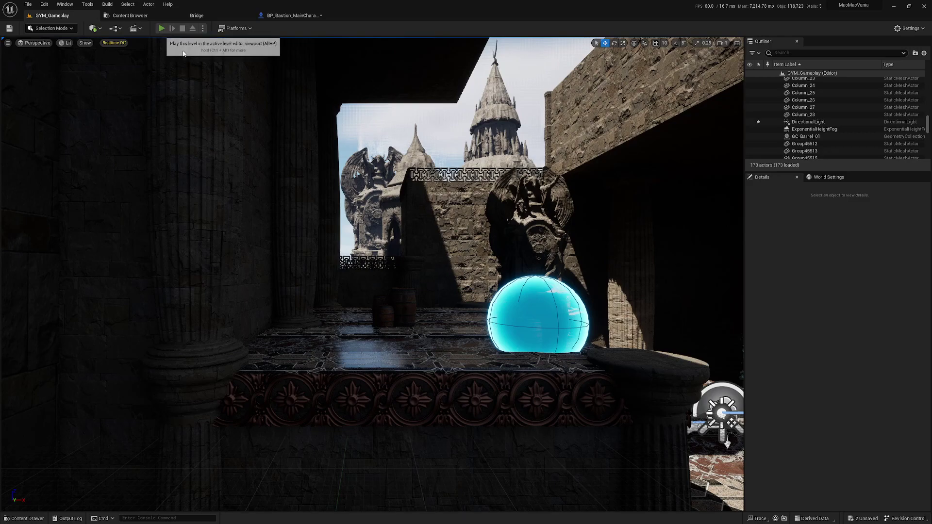
left_click(161, 29)
key("d")
key("space")
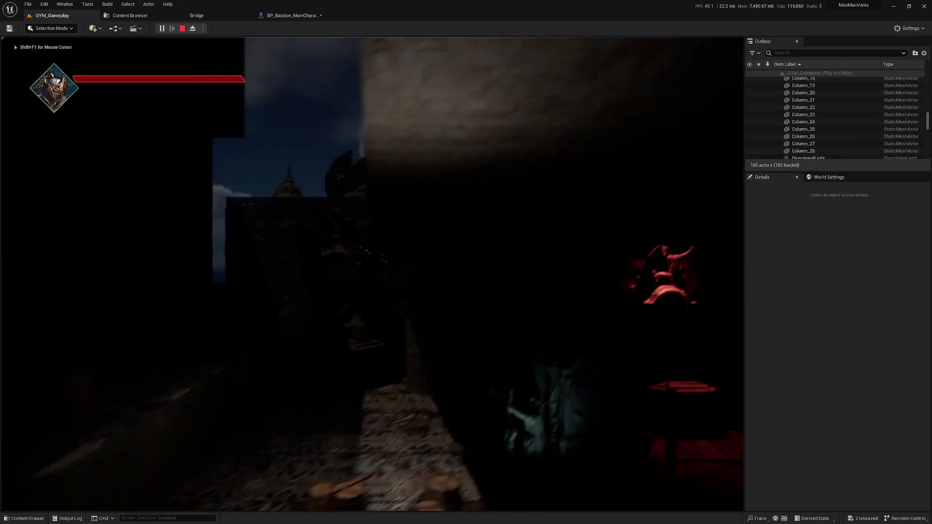
key("shift")
key("d")
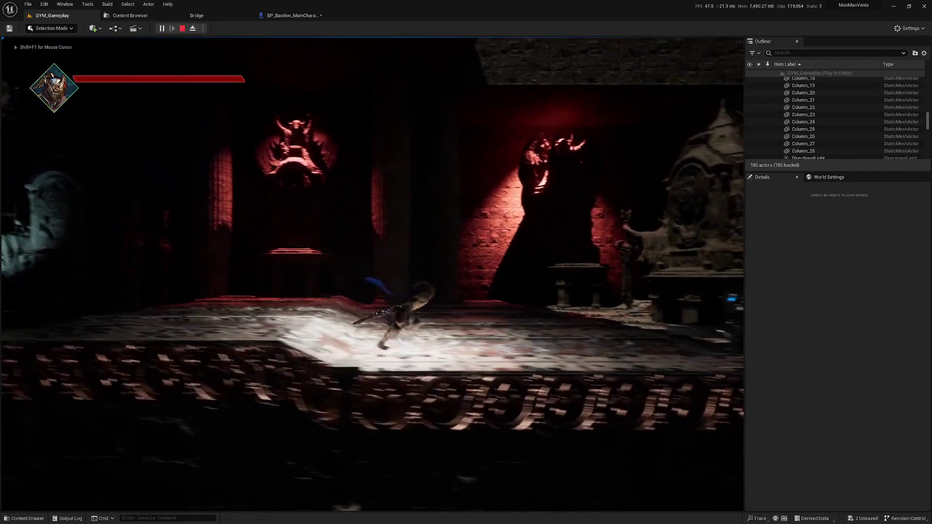
key("a")
key("d")
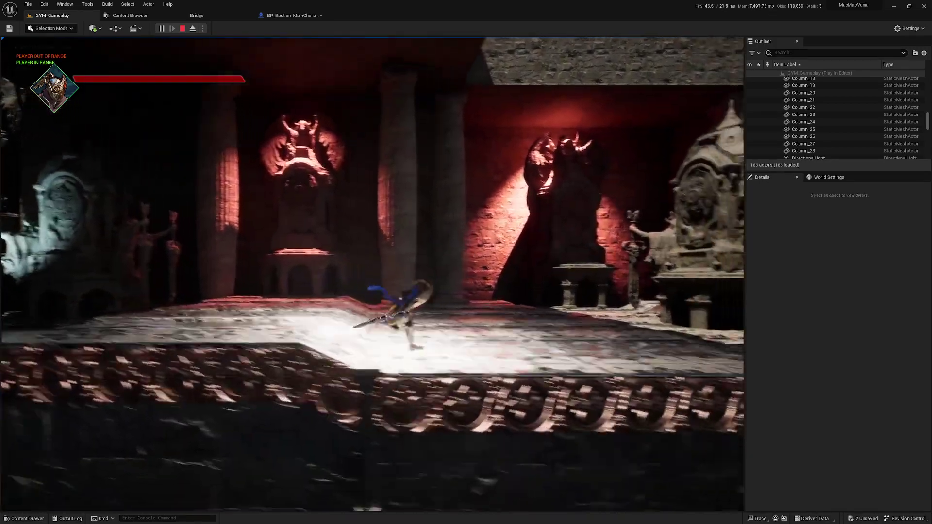
key("a")
key("d")
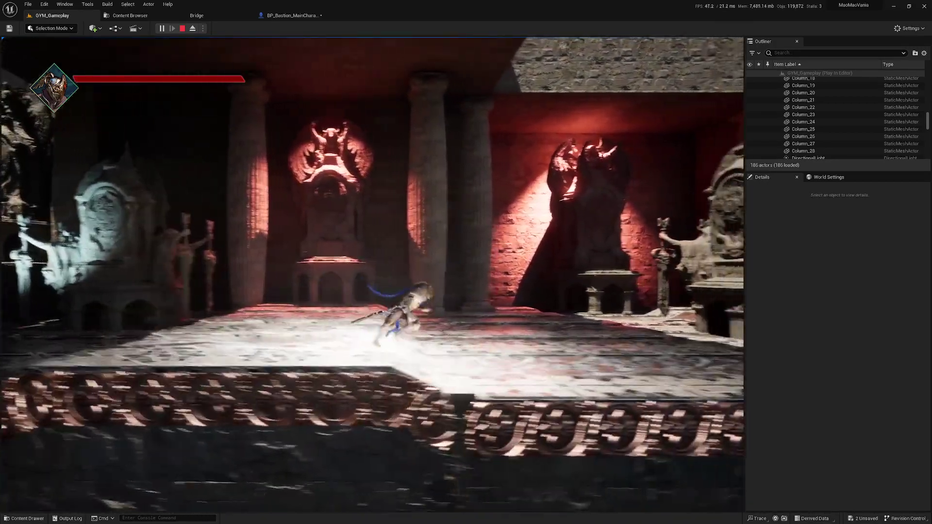
key("a")
key("d")
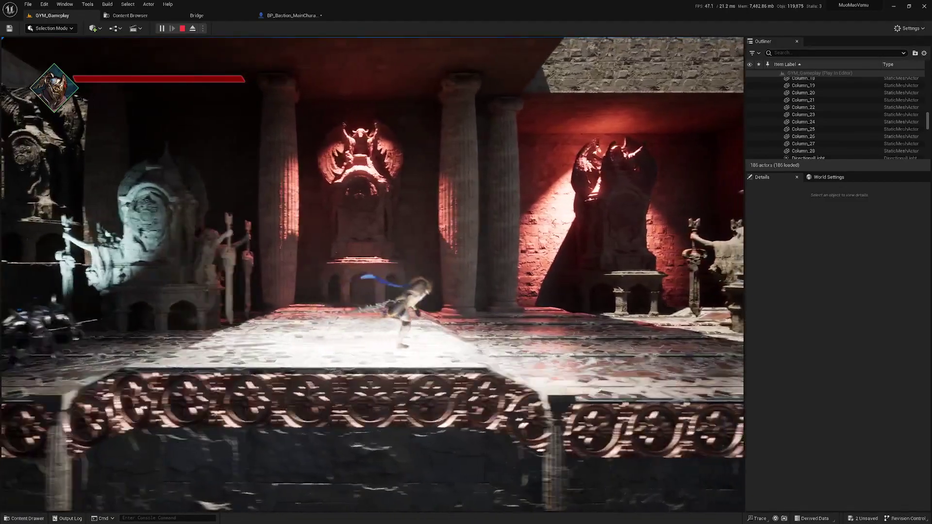
key("a")
key("d")
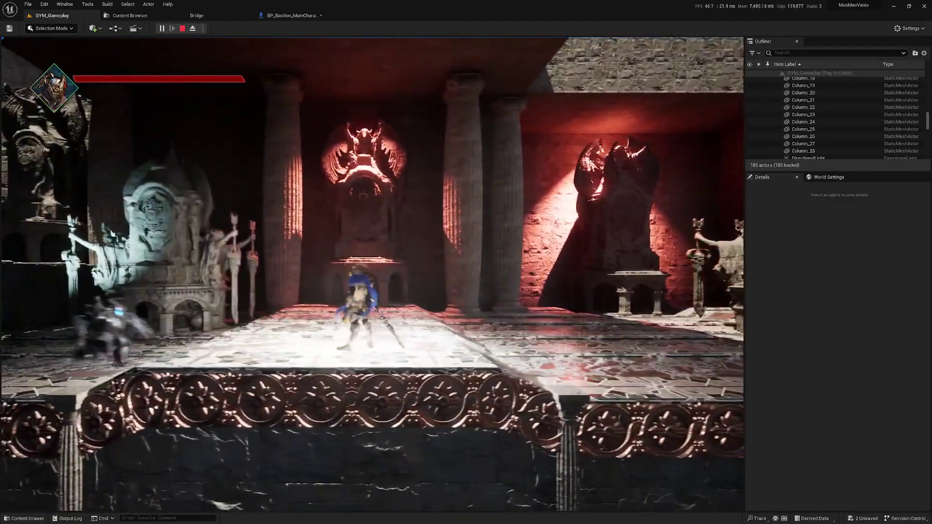
key("a")
key("space")
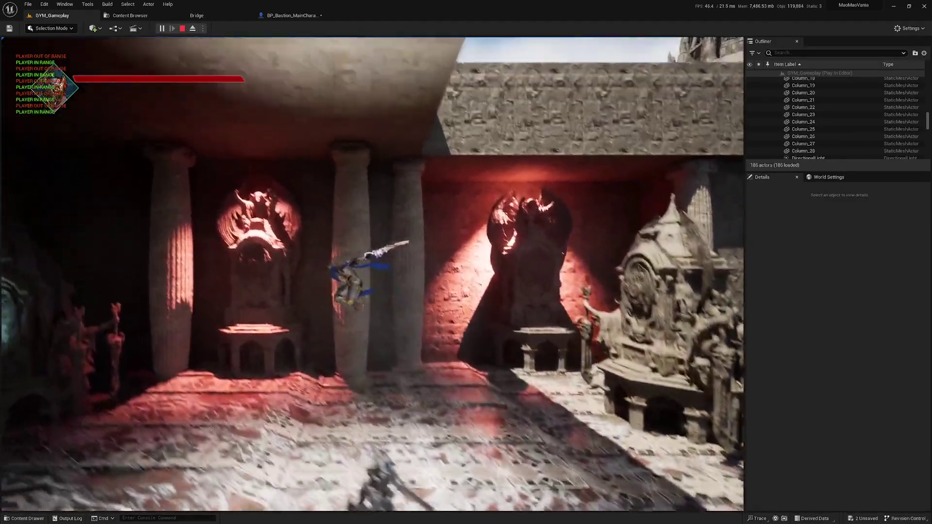
key("space")
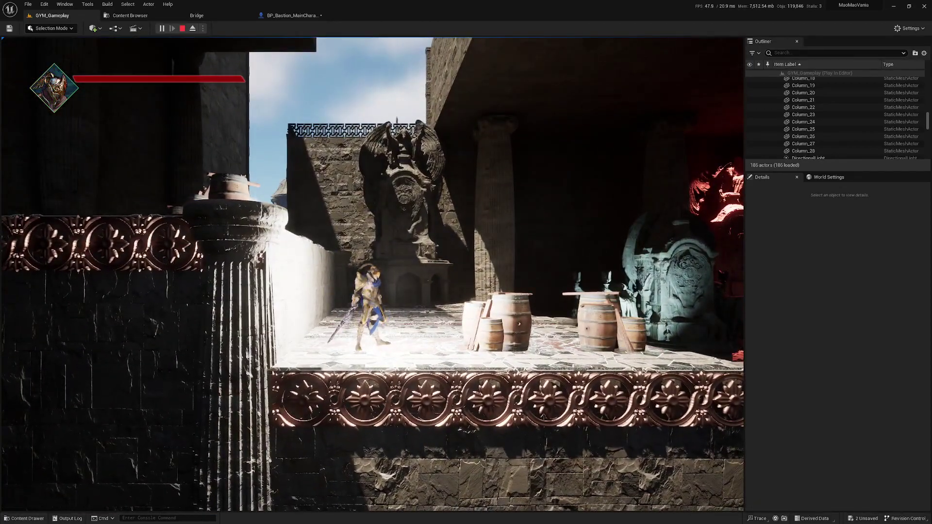
key("Escape")
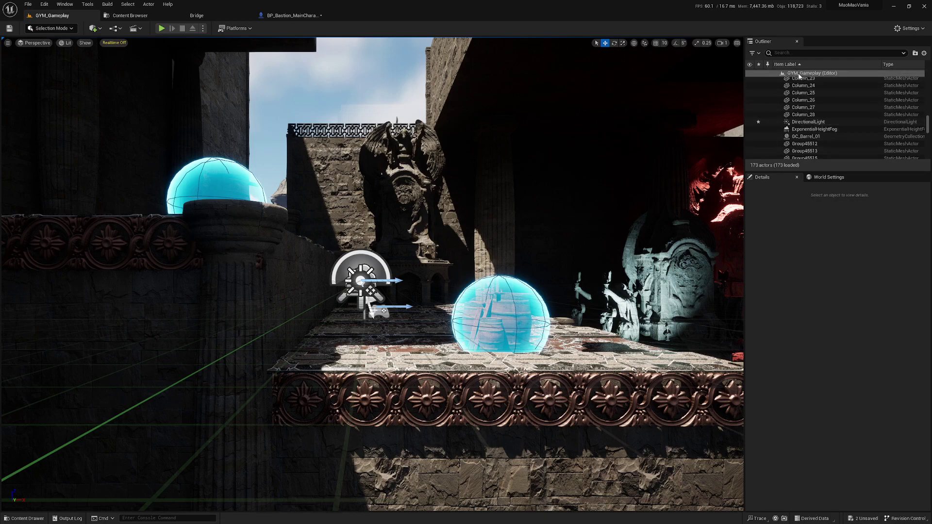
Select the DirectionalLight in the level, search the Outliner for "lig" to review the lights, and clear the search.
left_click(808, 124)
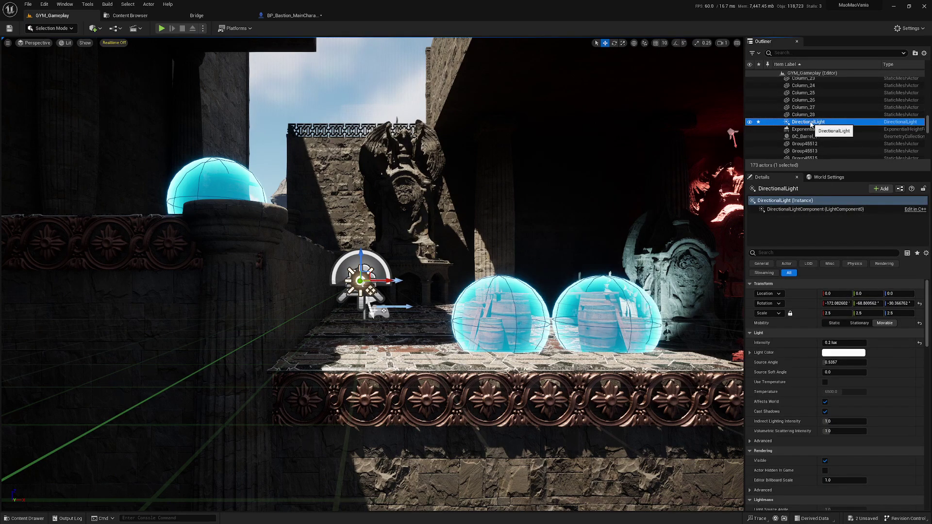
scroll(810, 125, "down", 8)
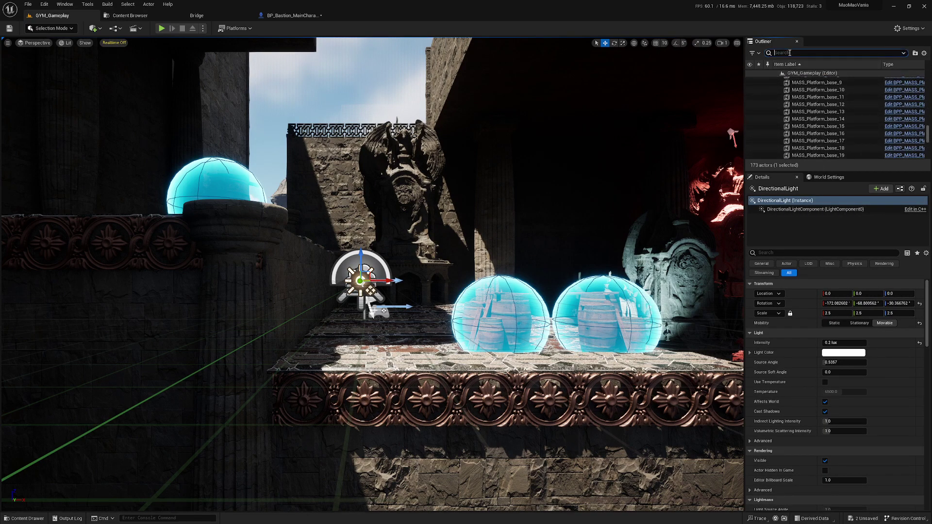
type("lig")
key("BackSpace")
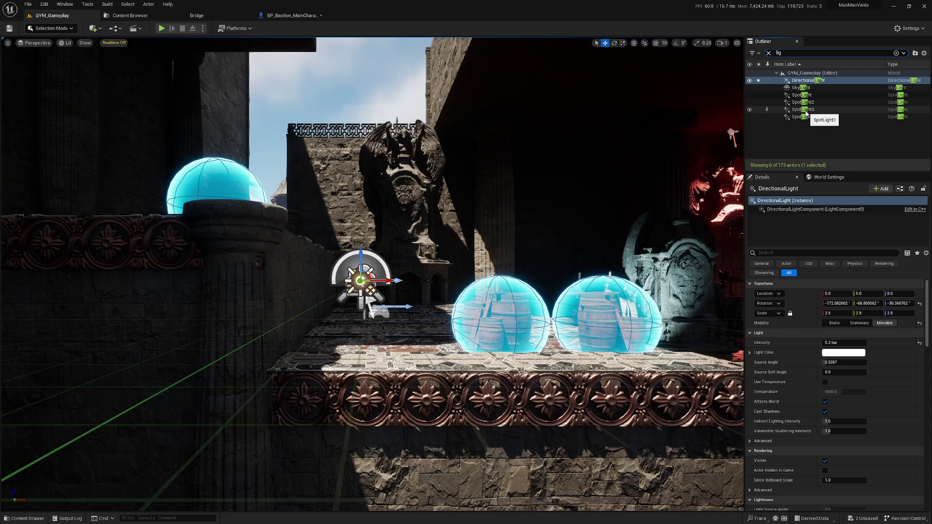
key("BackSpace")
key("BackSpace")
key("BackSpace")
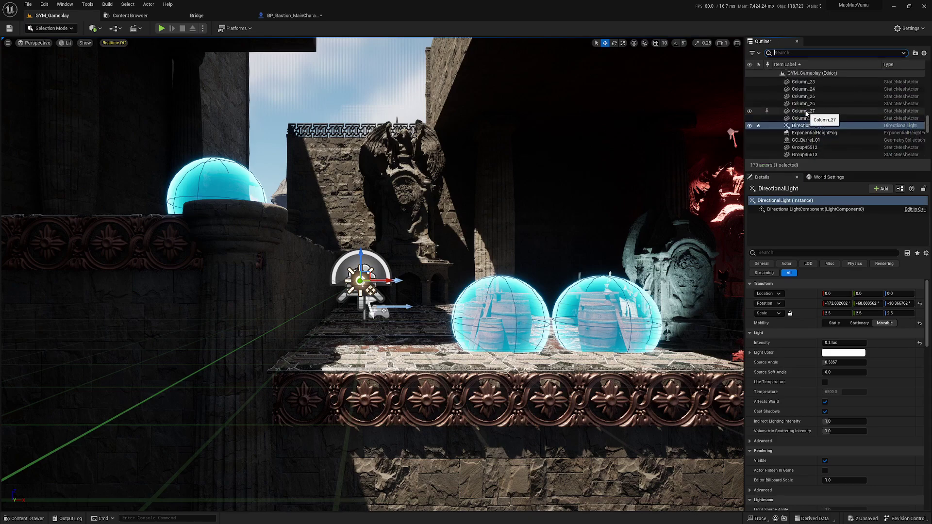
Open the Light Mixer, move it over the viewport, and select the DirectionalLight in it.
left_click(65, 4)
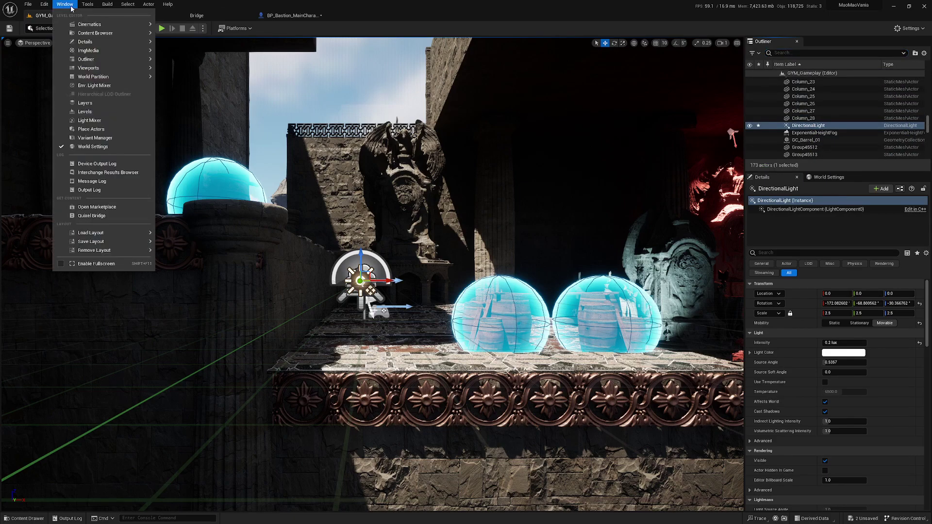
left_click(102, 122)
left_click_drag(426, 162, 333, 85)
left_click(268, 129)
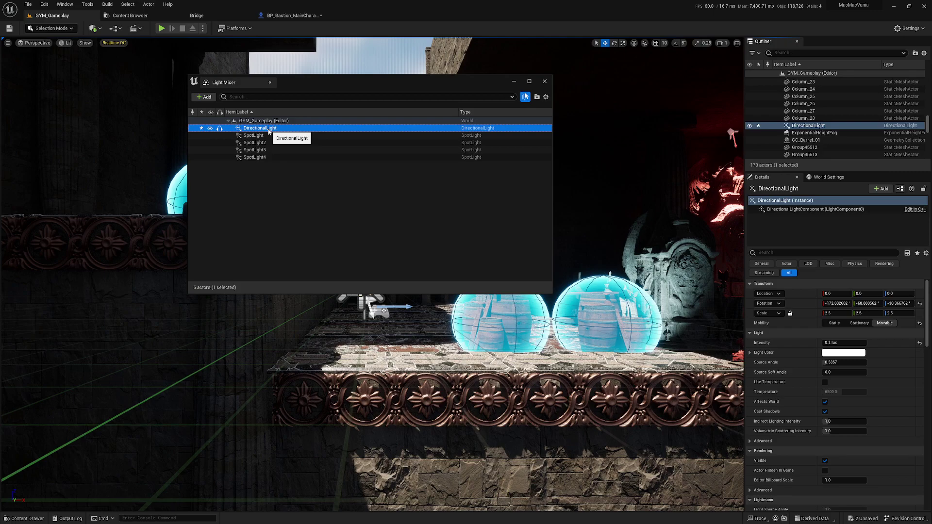
Examine the Lighting Channels of the character mesh in BP_Bastion_MainCharacter, moving the Light Mixer out of the way.
left_click(293, 16)
left_click_drag(370, 82, 537, 127)
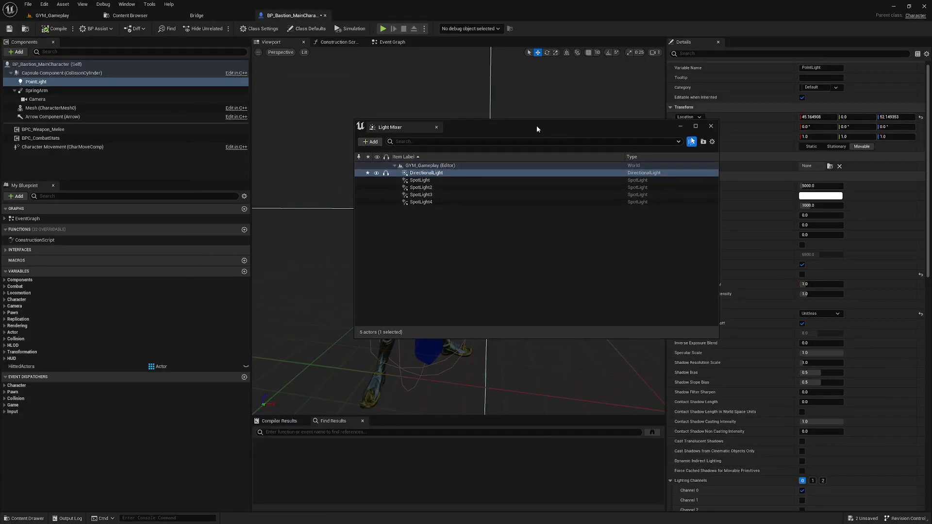
left_click(57, 108)
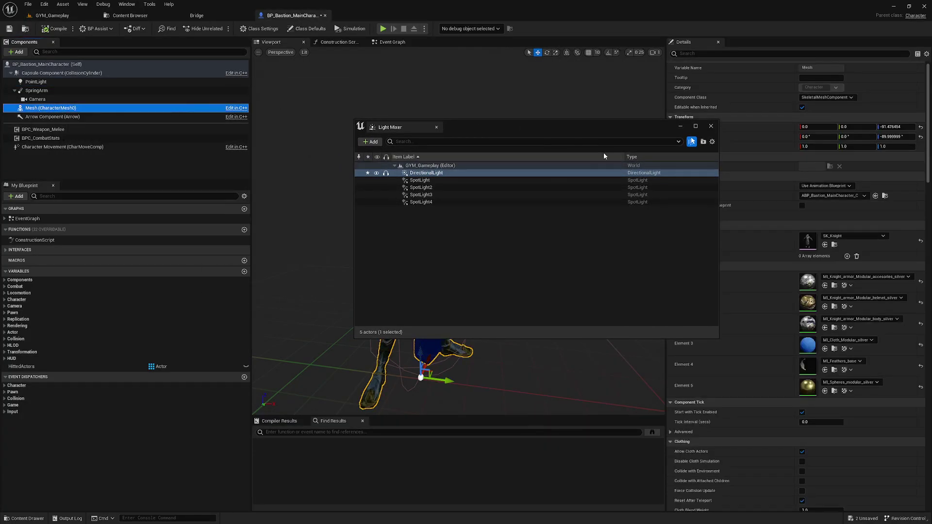
left_click_drag(607, 127, 564, 116)
scroll(849, 220, "down", 15)
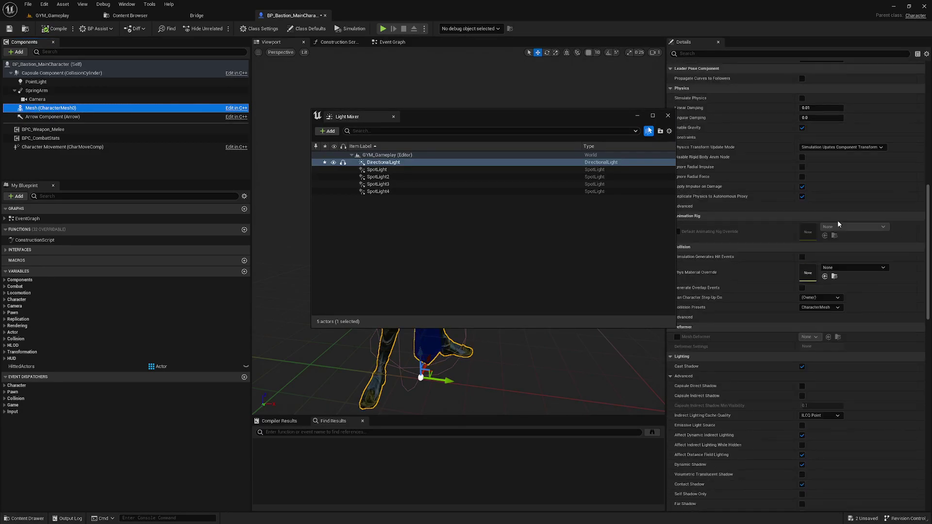
scroll(837, 220, "down", 5)
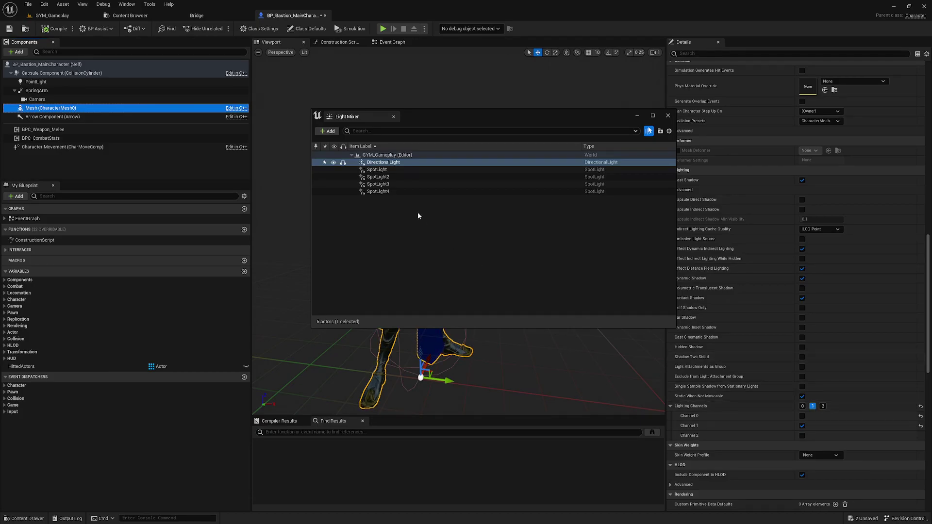
Filter the level's DirectionalLight properties by "channel" and enable Lighting Channel 1 alongside Channel 0.
left_click(381, 163)
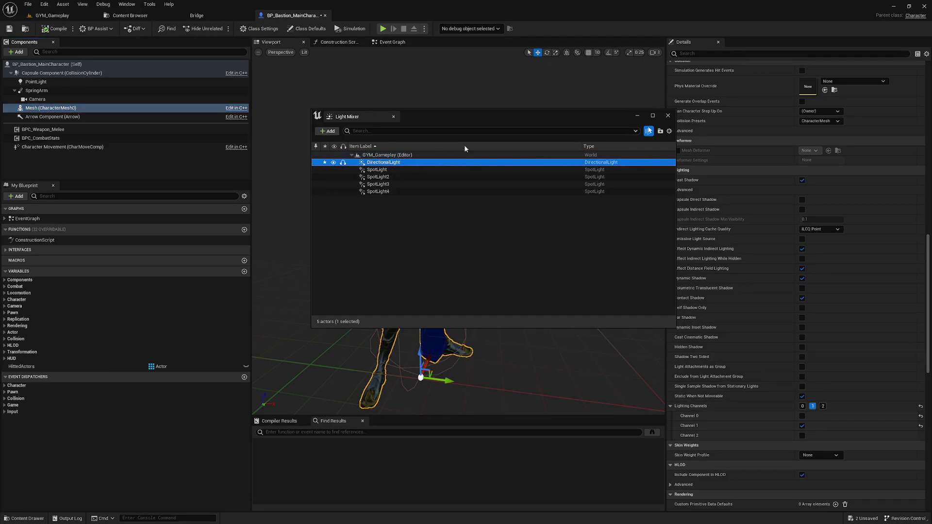
left_click(52, 15)
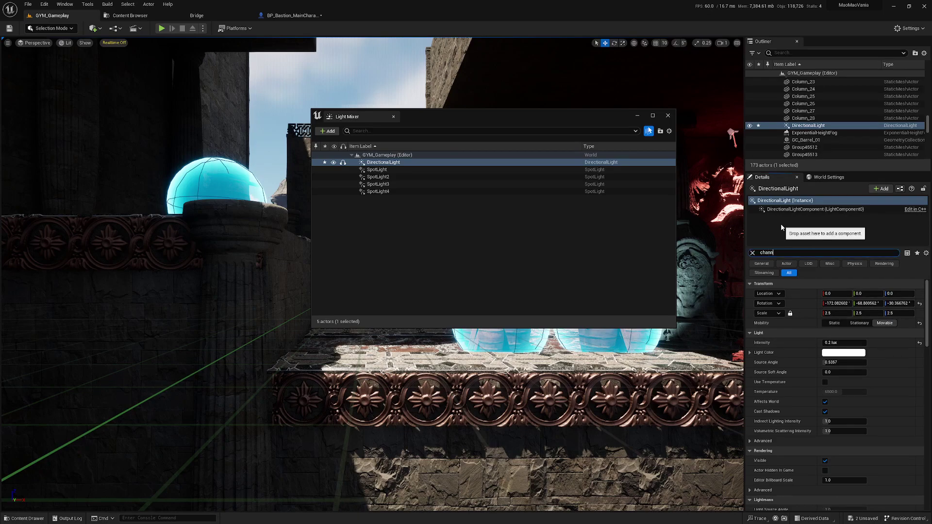
type("channel")
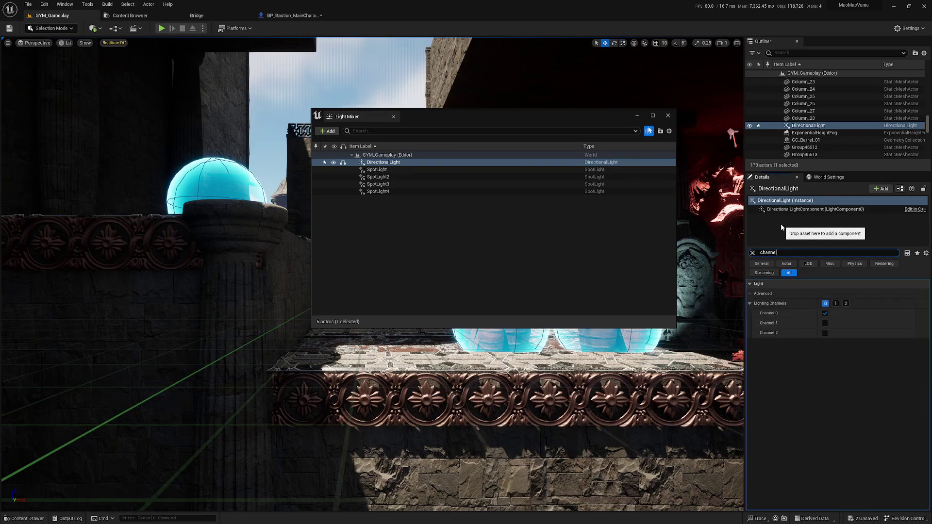
left_click(835, 303)
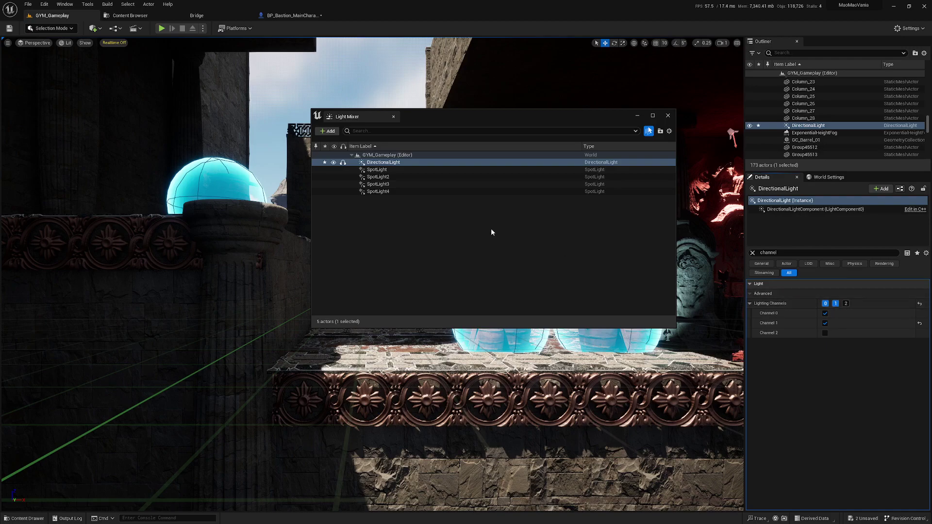
Enable Lighting Channel 1 alongside Channel 0 on SpotLight through SpotLight4, and dock the Light Mixer in the main editor window.
left_click(380, 170)
left_click(389, 191, "shift")
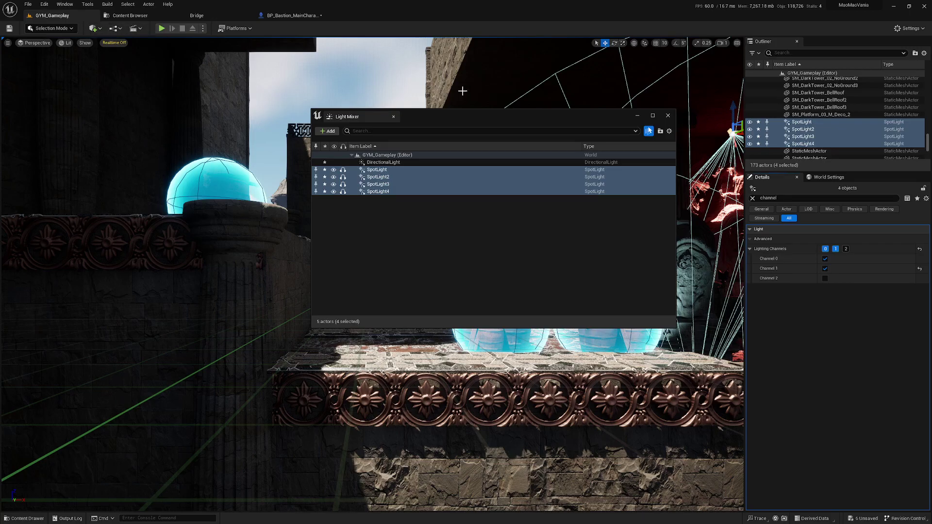
left_click_drag(372, 116, 377, 16)
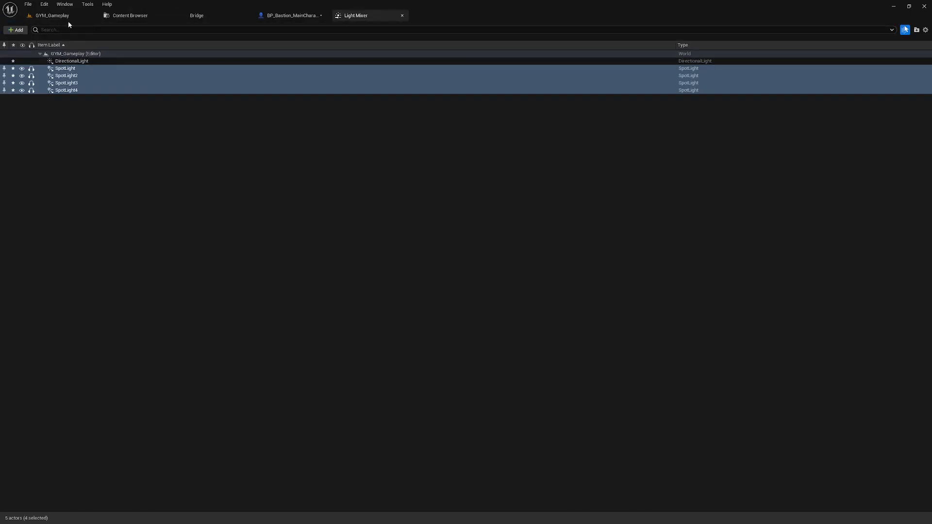
Play-test the level with the lights on Channels 0 and 1, running and jumping, and return to the BP_Bastion_MainCharacter blueprint.
left_click(67, 16)
key("alt+p")
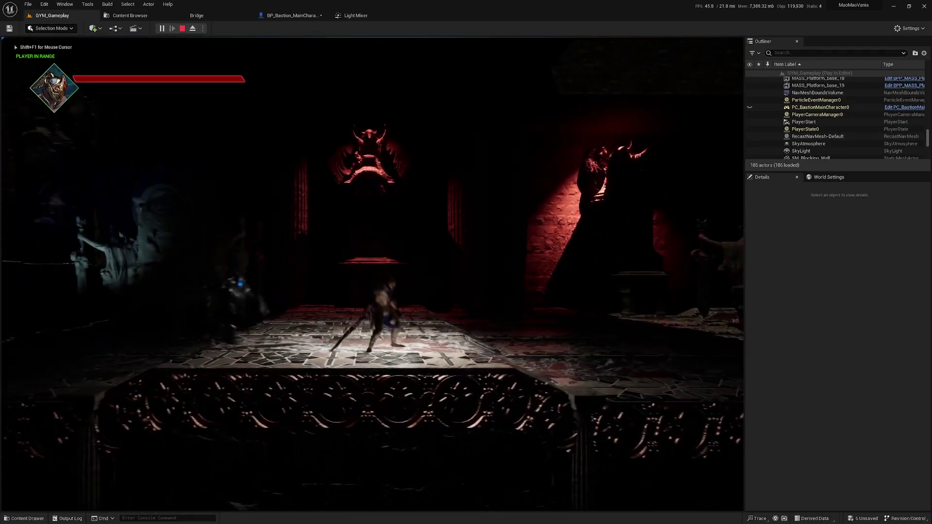
key("d")
key("a")
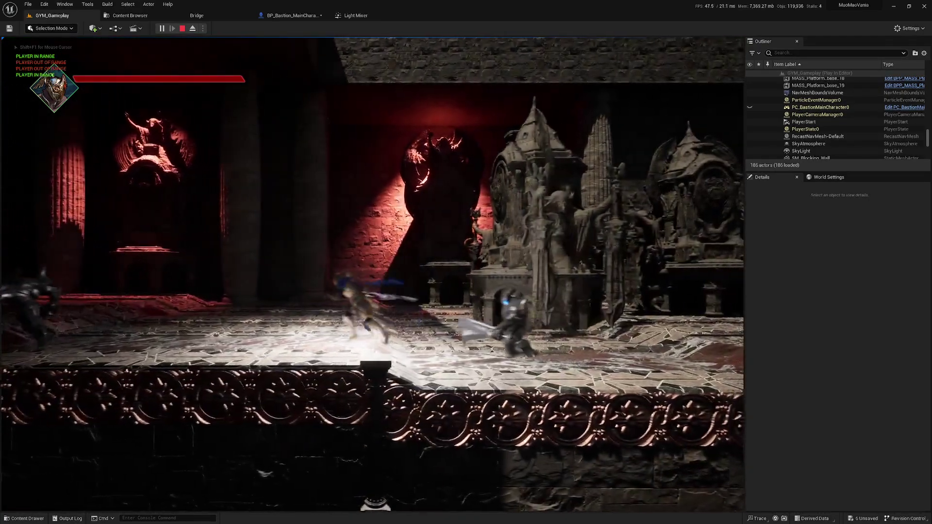
key("space")
key("d")
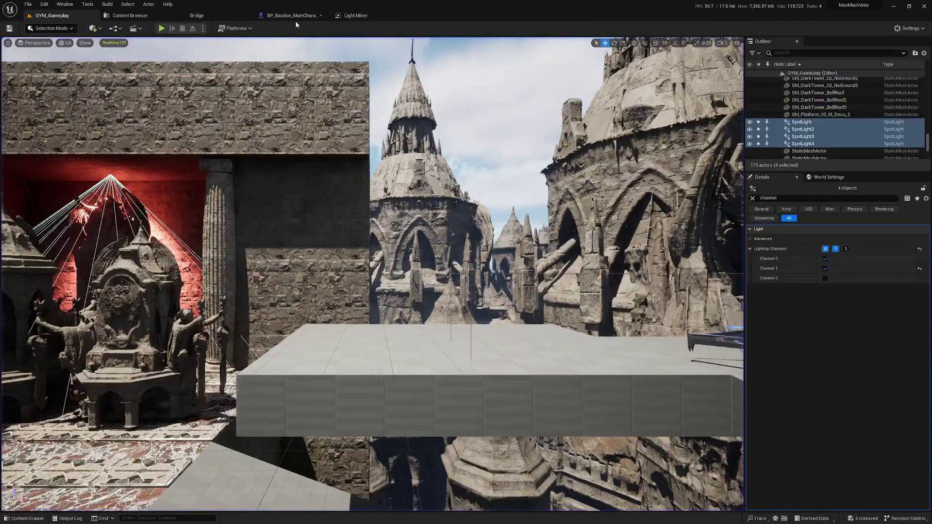
left_click(293, 16)
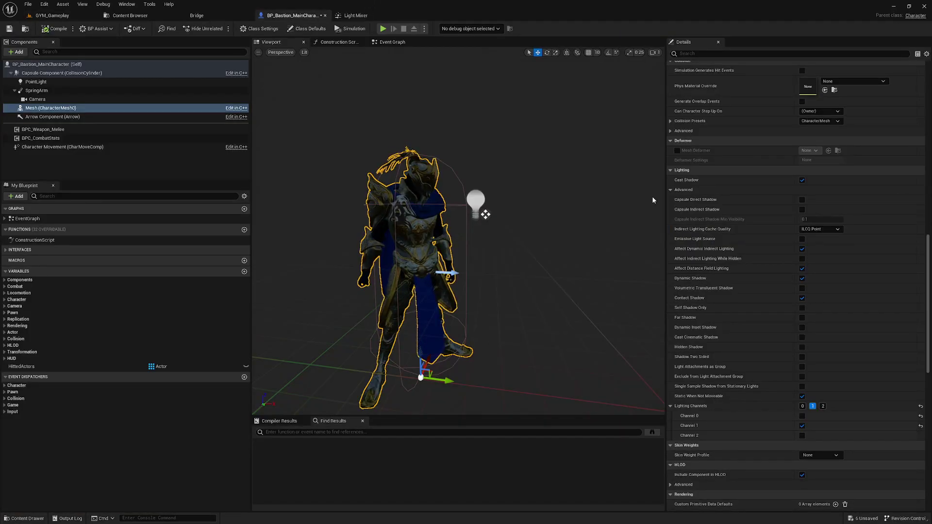
Set the light color of the PointLight component in BP_Bastion_MainCharacter to a pale warm yellow.
scroll(759, 259, "up", 5)
left_click(51, 110)
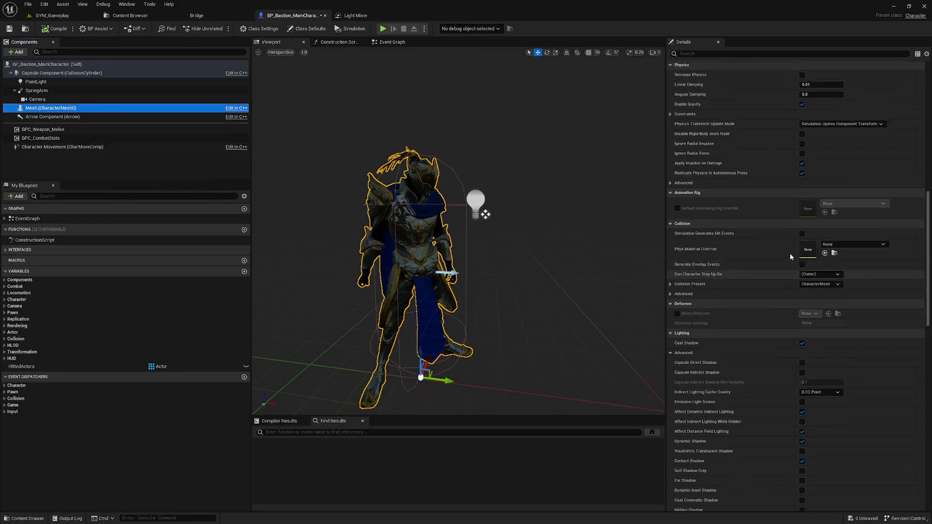
scroll(825, 272, "up", 10)
scroll(857, 272, "up", 5)
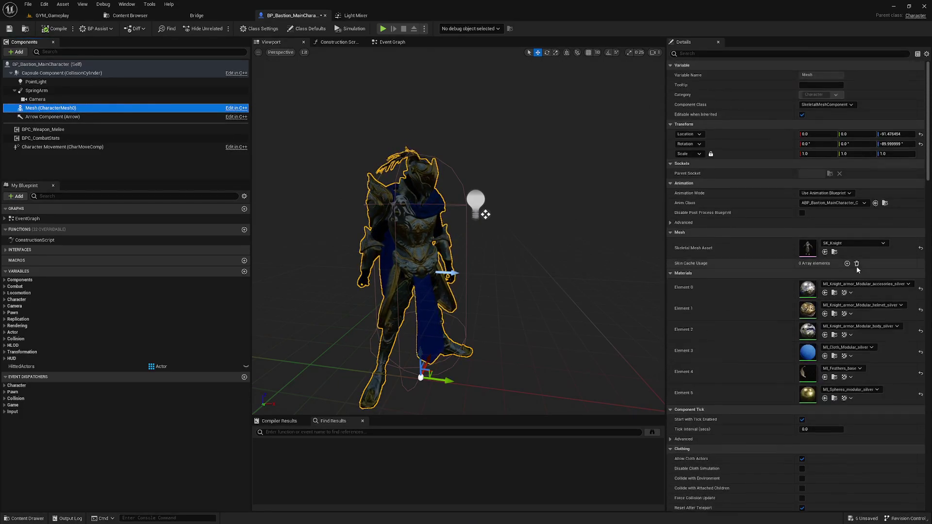
left_click(47, 82)
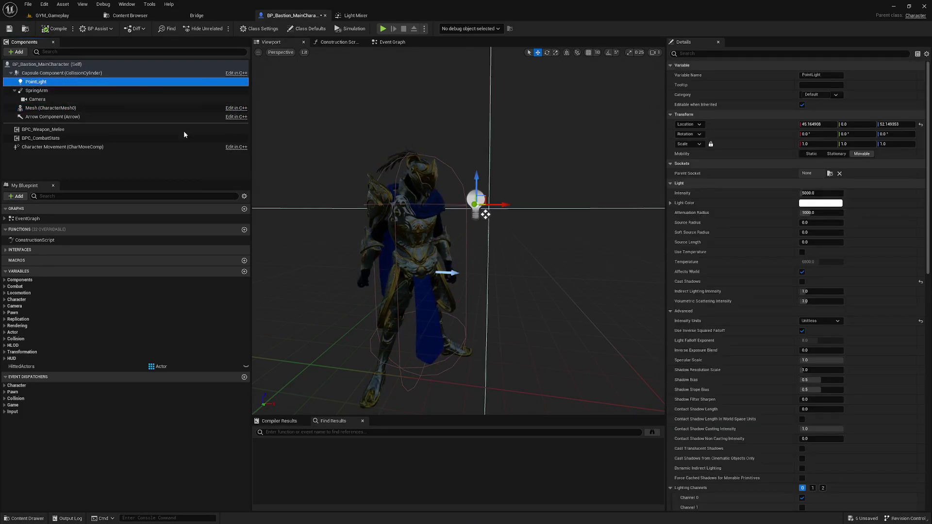
left_click(820, 203)
left_click_drag(714, 274, 712, 275)
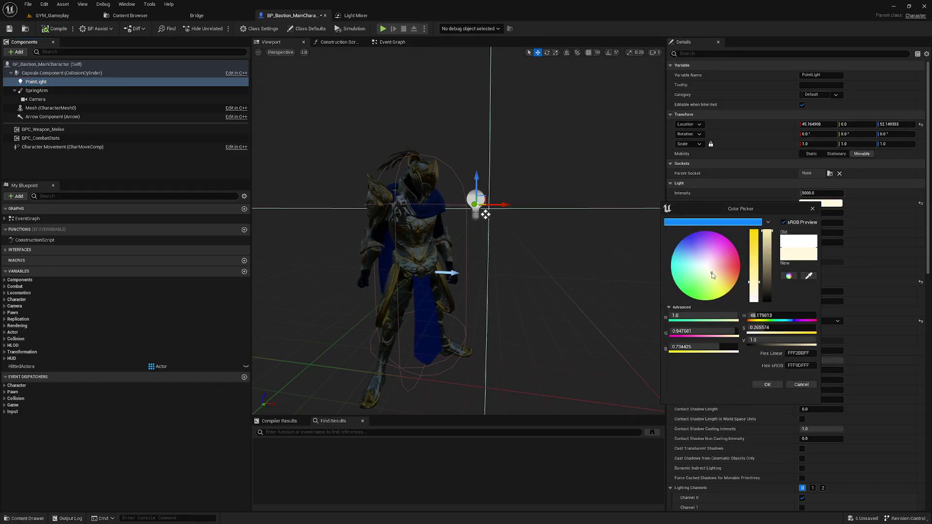
left_click(775, 387)
Set the PointLight's intensity to 500, compile the character blueprint and return to the GYM_Gameplay level.
left_click(836, 193)
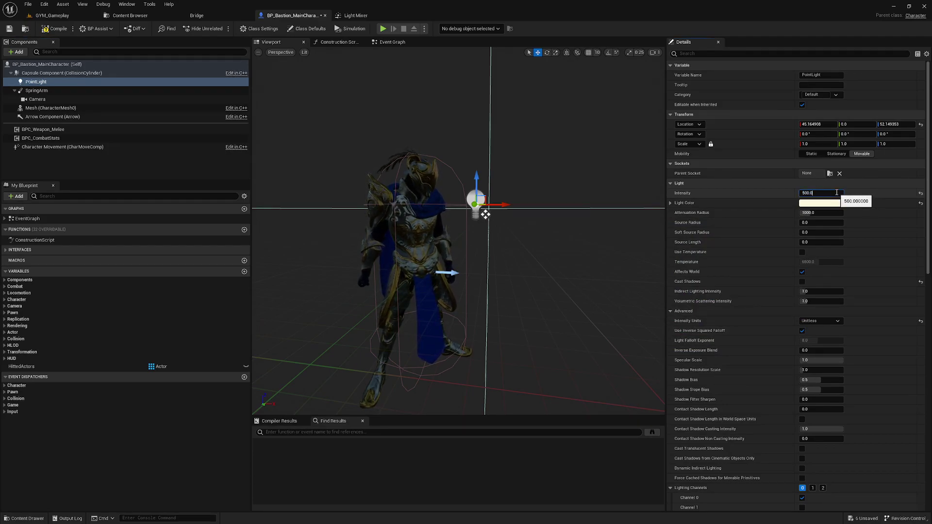
left_click(58, 28)
left_click(57, 16)
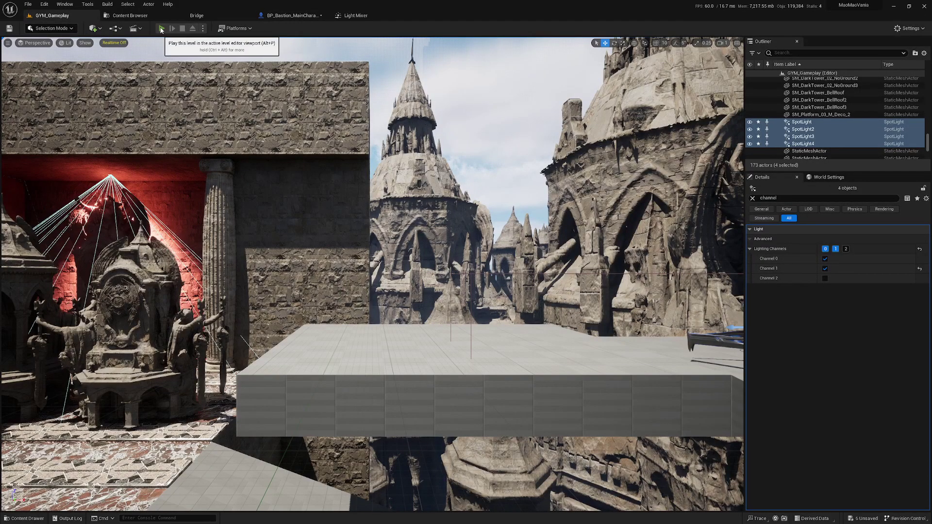
Play-test the level with the point light at intensity 500, running back and forth on the starting platform, and end the session.
left_click(161, 29)
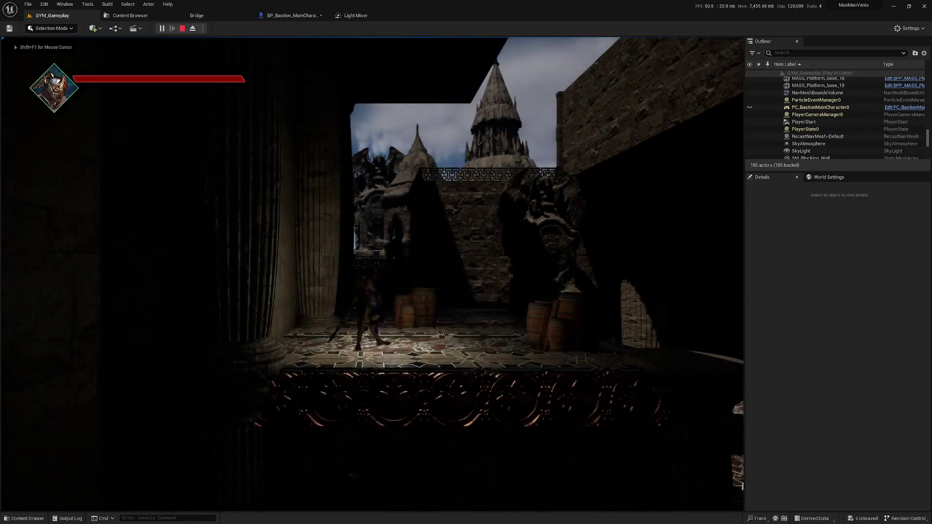
key("d")
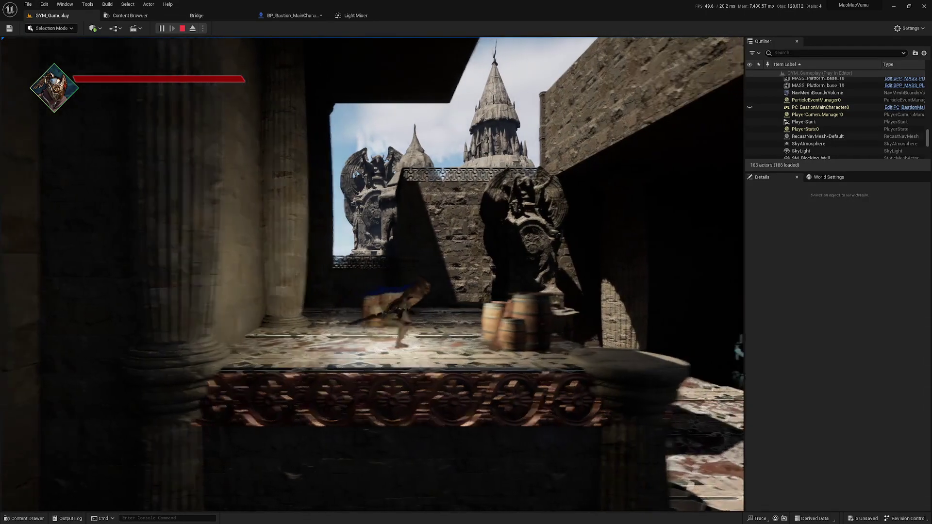
key("a")
key("d")
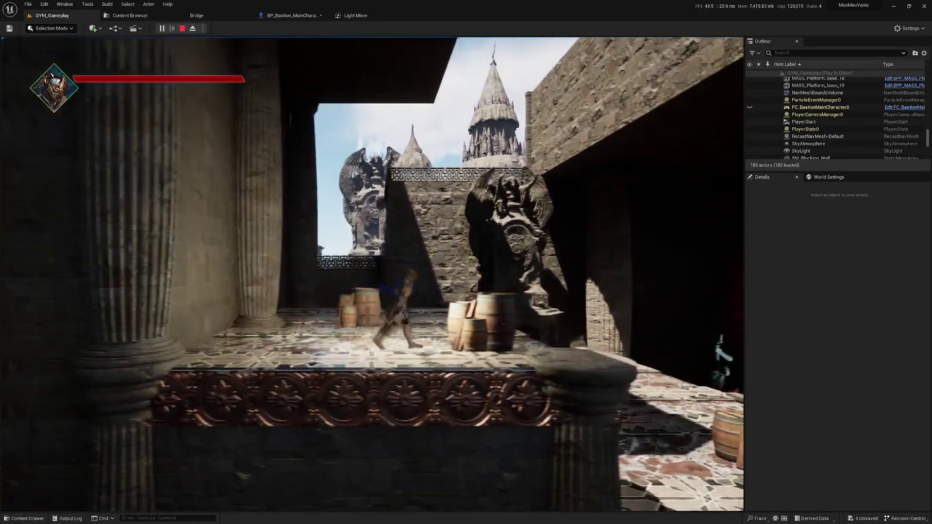
key("a")
key("d")
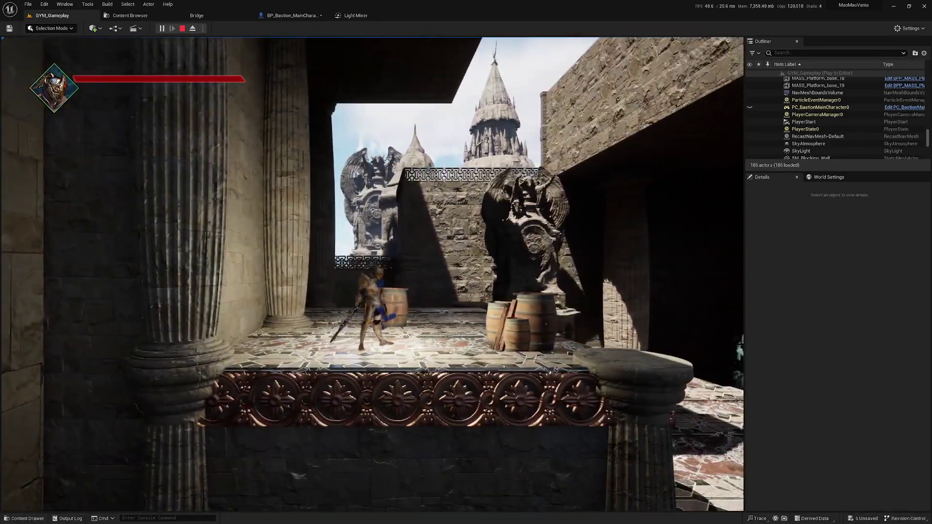
key("d")
key("a")
key("d")
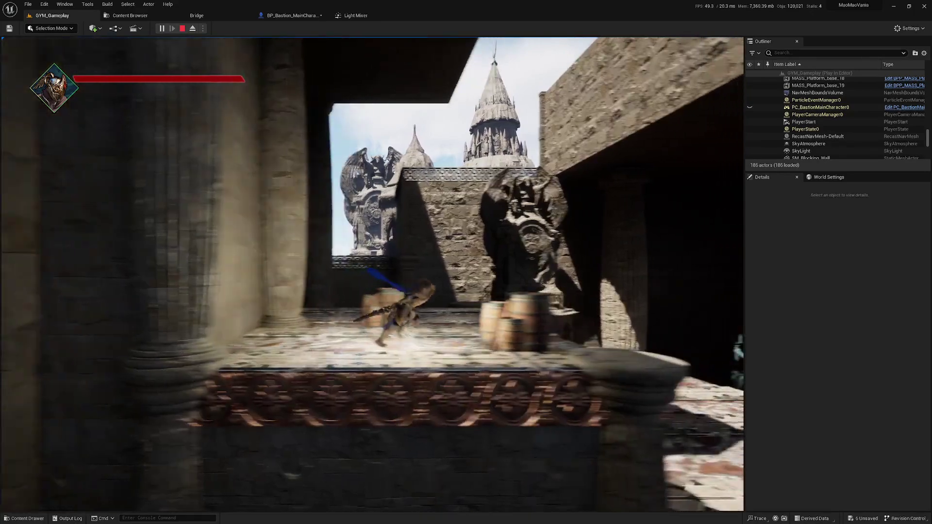
key("a")
key("d")
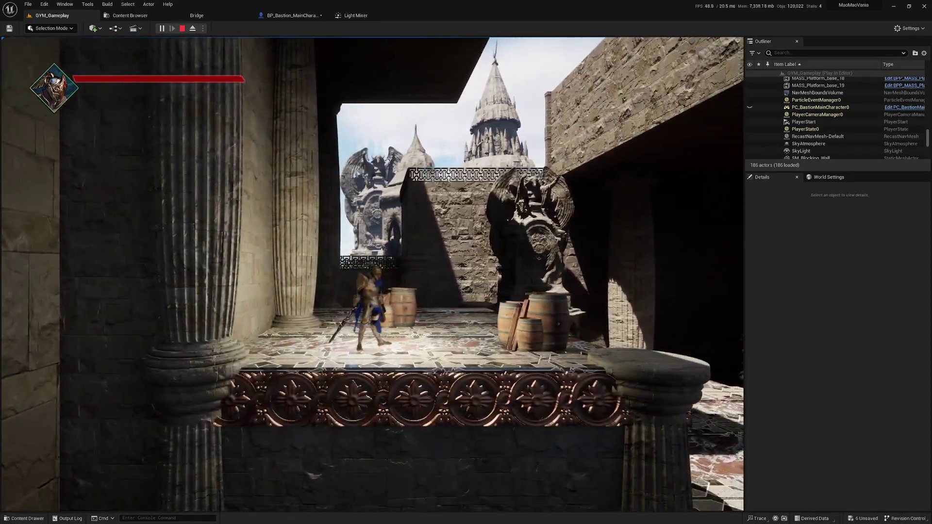
key("a")
key("d")
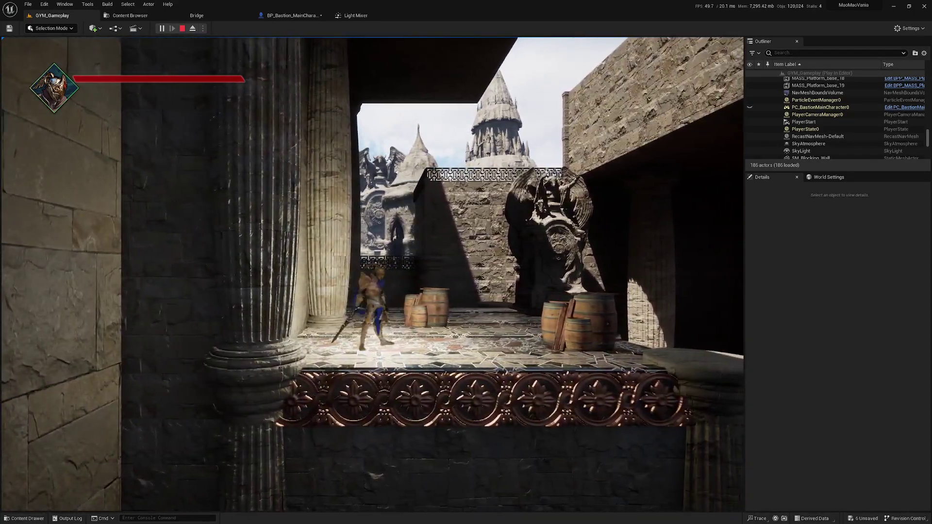
key("Escape")
Set the intensity of the PointLight in BP_Bastion_MainCharacter to 100 and return to the GYM_Gameplay level.
left_click(293, 16)
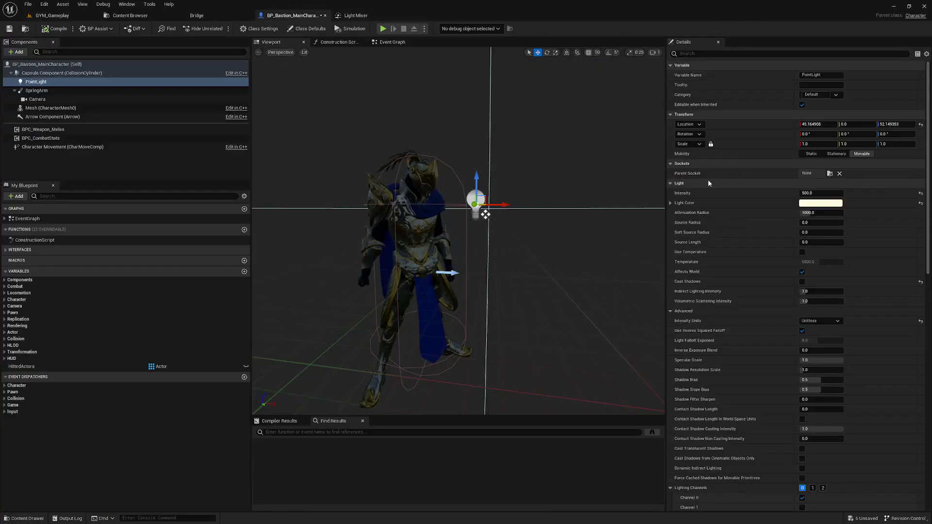
left_click(825, 194)
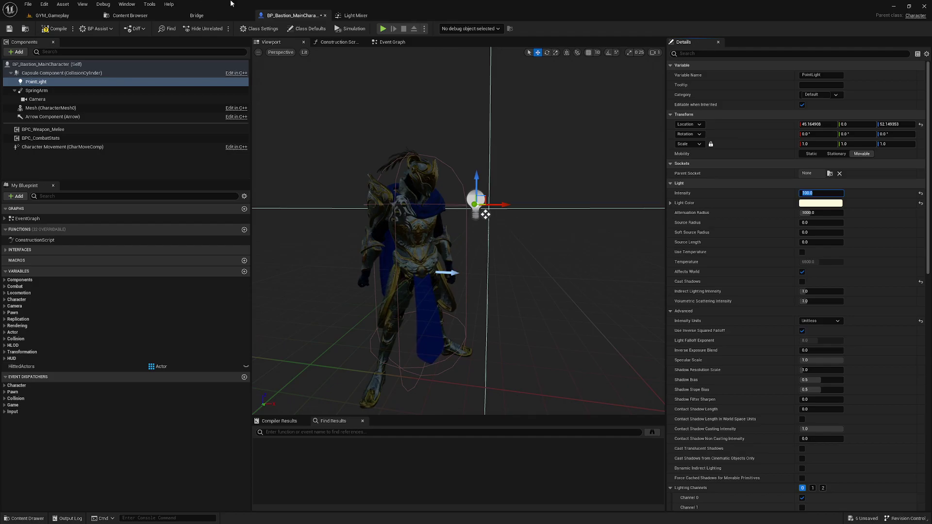
left_click(52, 15)
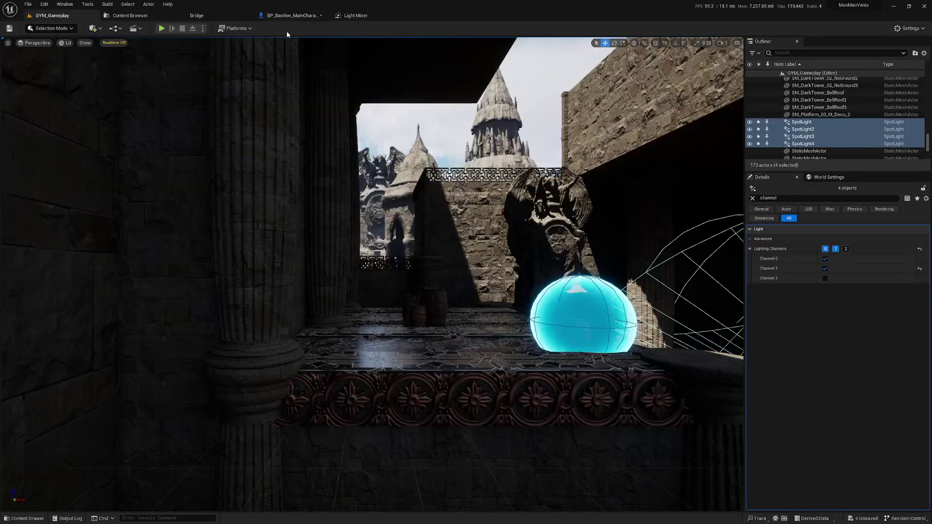
Play-test the level with the point light at intensity 100, running and jumping from the shaded starting platform to the lower sunlit terrace.
left_click(162, 29)
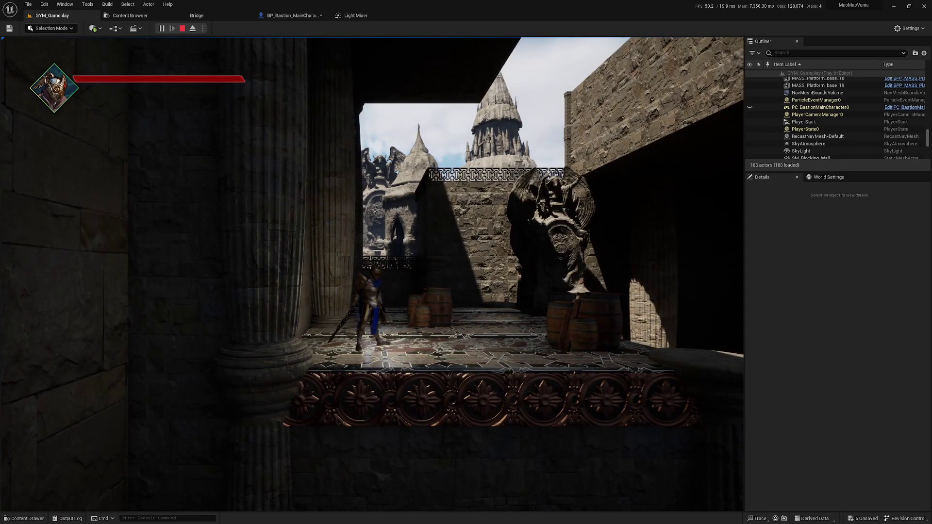
key("d")
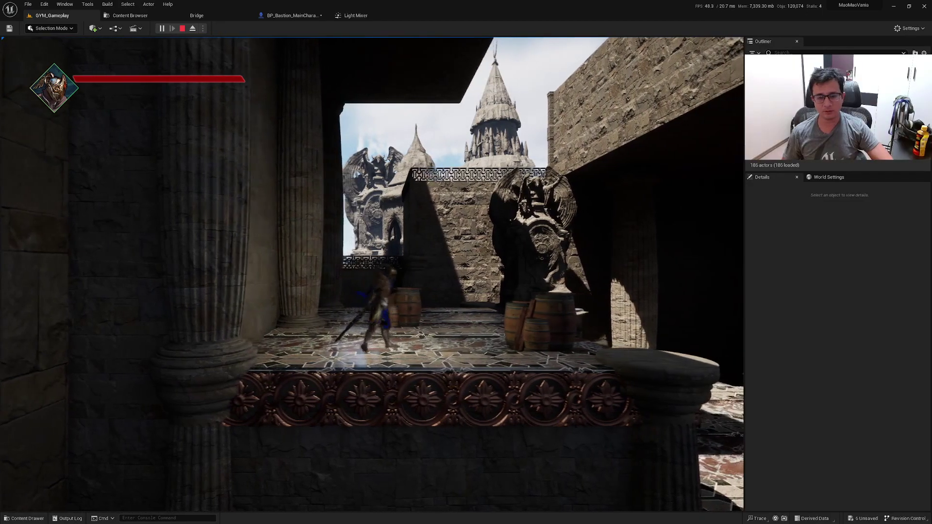
key("a")
key("d")
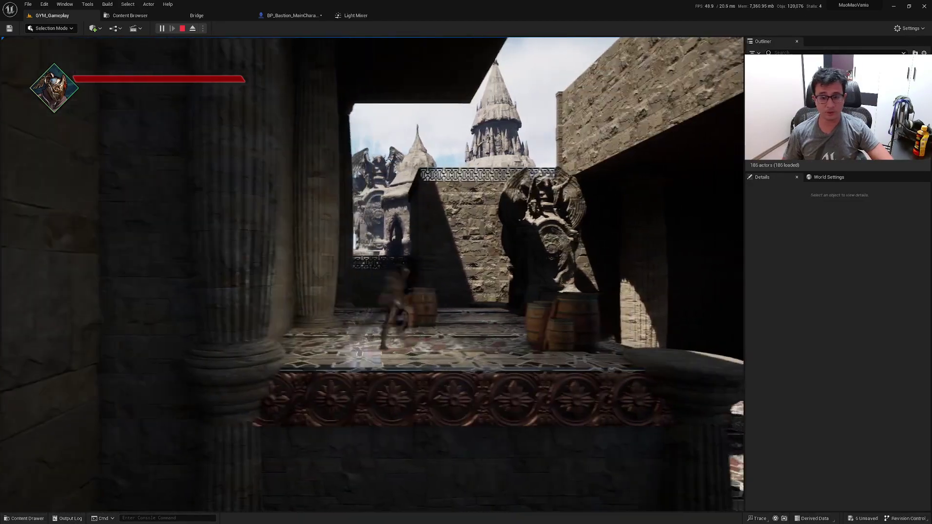
key("space")
key("d")
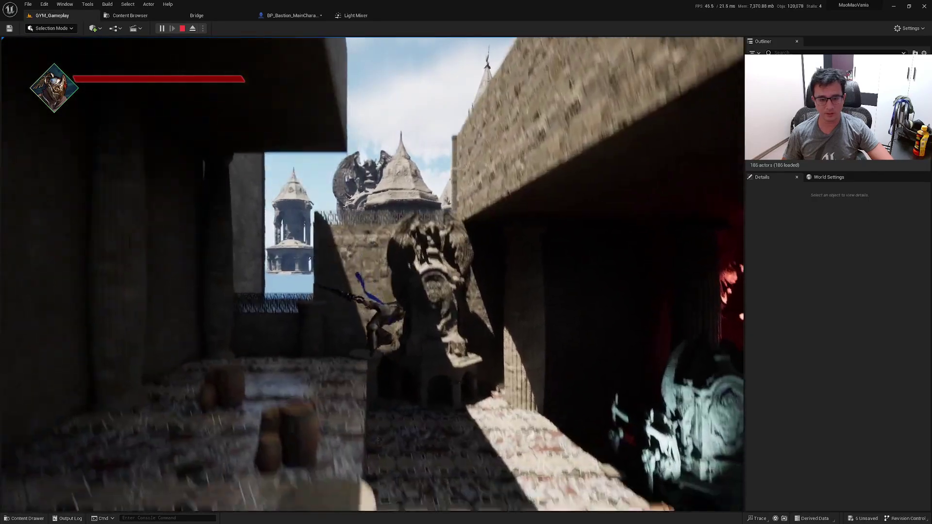
key("d")
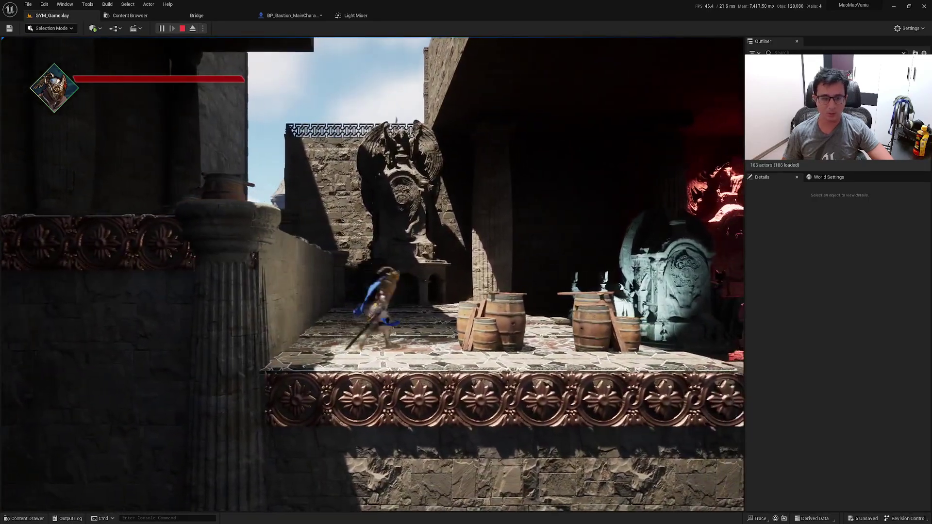
key("a")
key("d")
key("a")
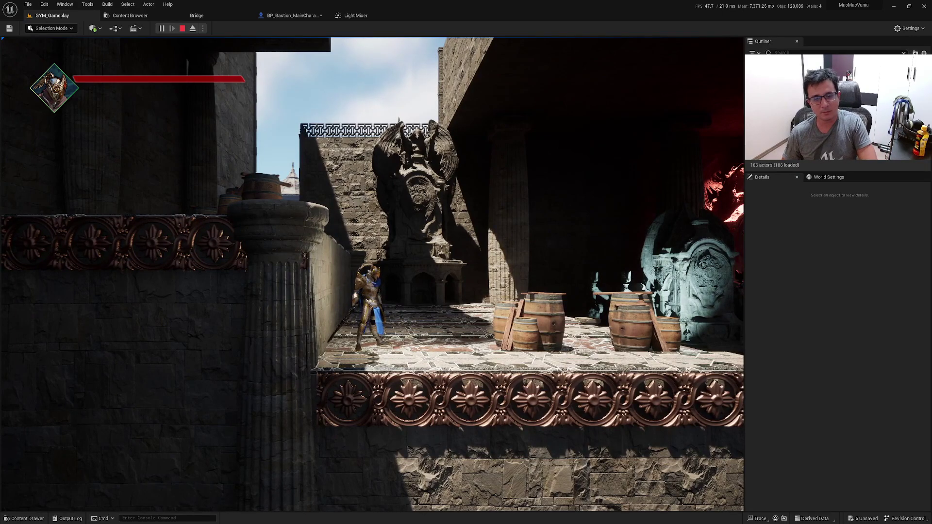
Check the character's lighting through the red-lit hall and on the outdoor platform, run and jump back past the enemy, and end the play session.
key("w")
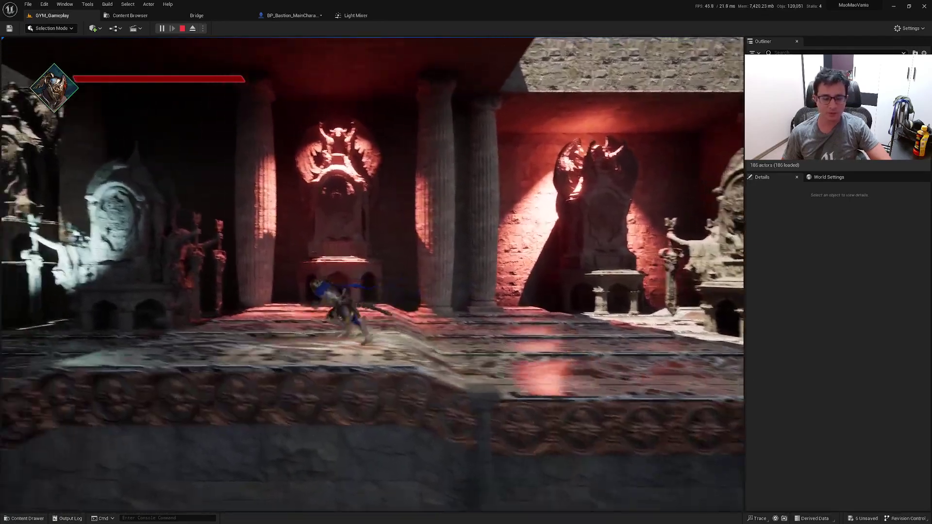
key("shift")
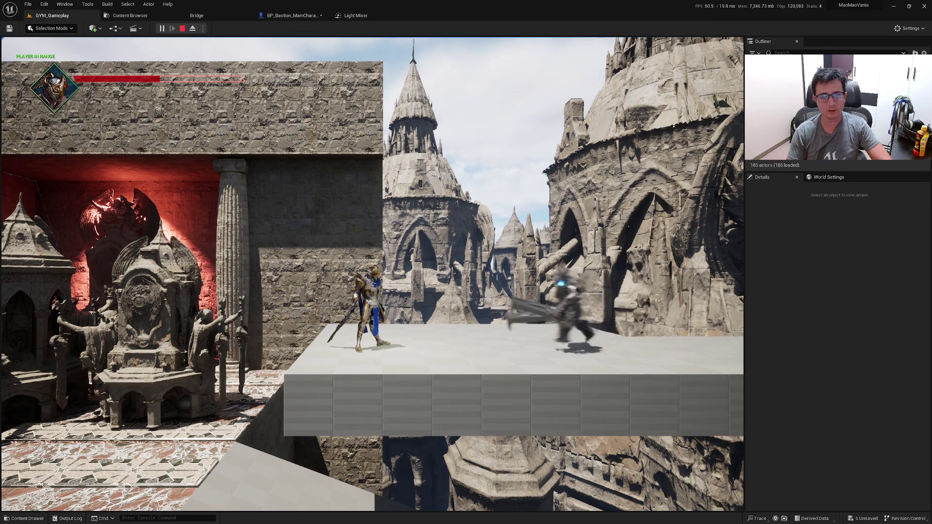
key("a")
key("space")
key("shift")
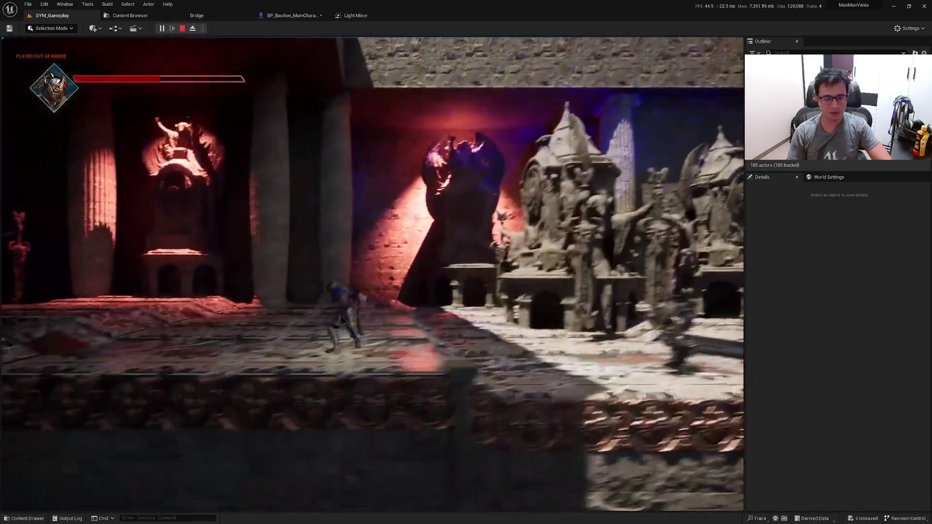
key("a")
key("space")
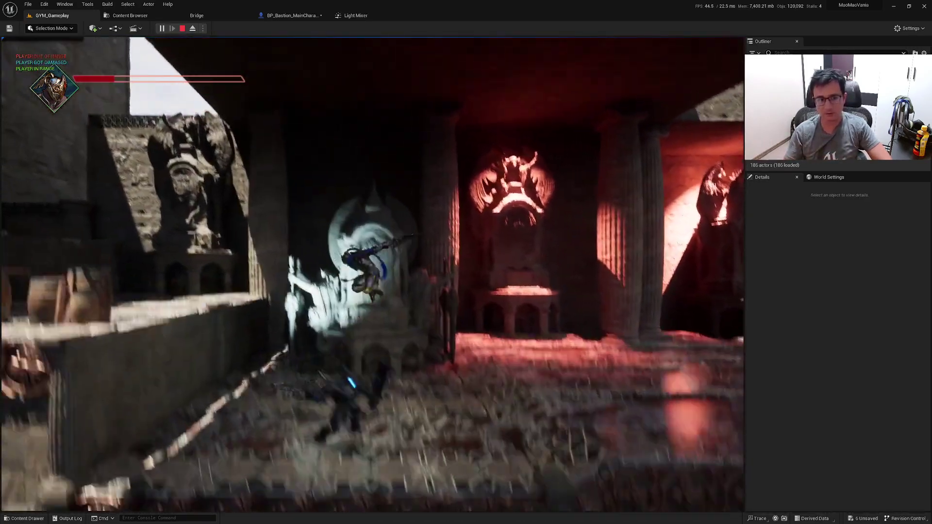
key("a")
key("space")
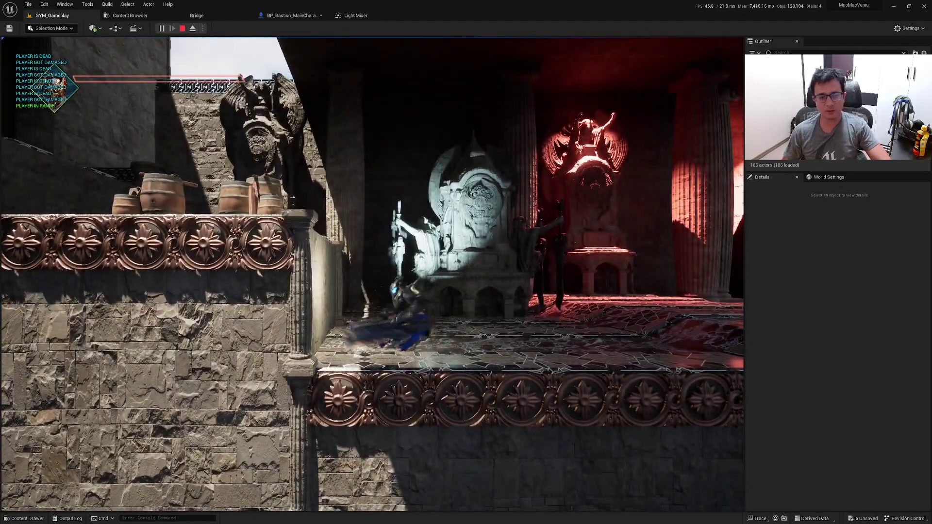
key("Escape")
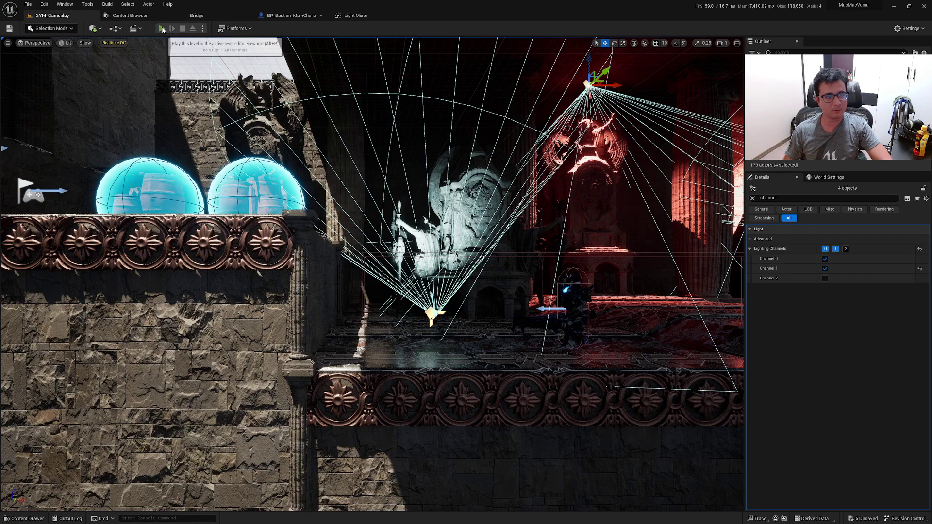
Play-test the level again from the starting platform, jumping and running to the red-lit hall to check the character's lighting.
left_click(161, 28)
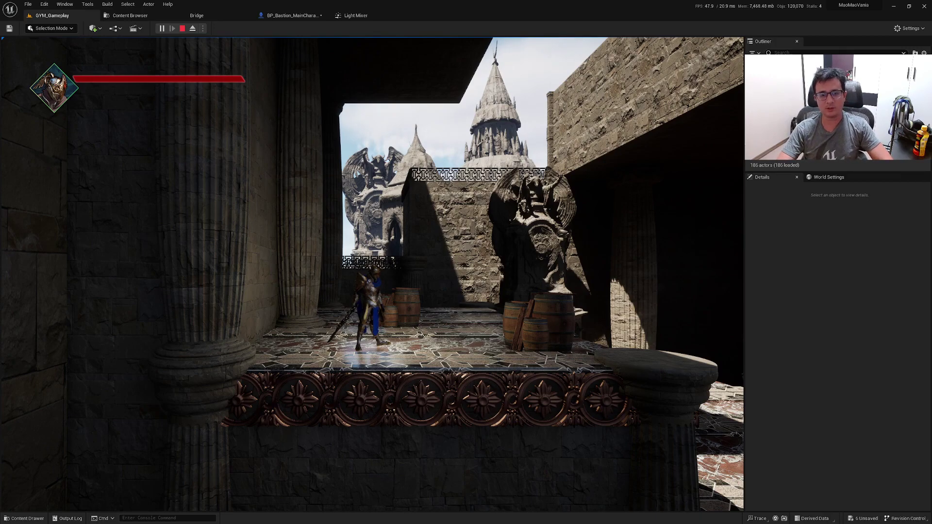
key("d")
key("space")
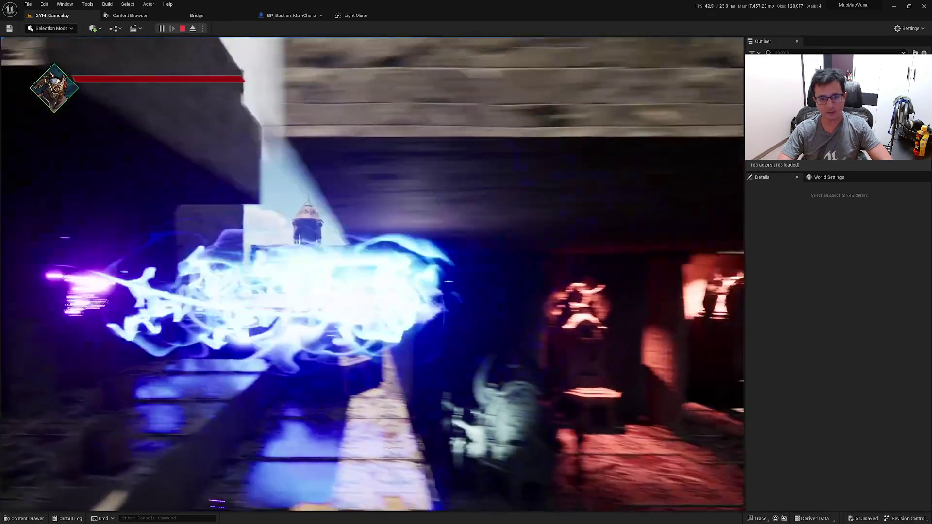
key("d")
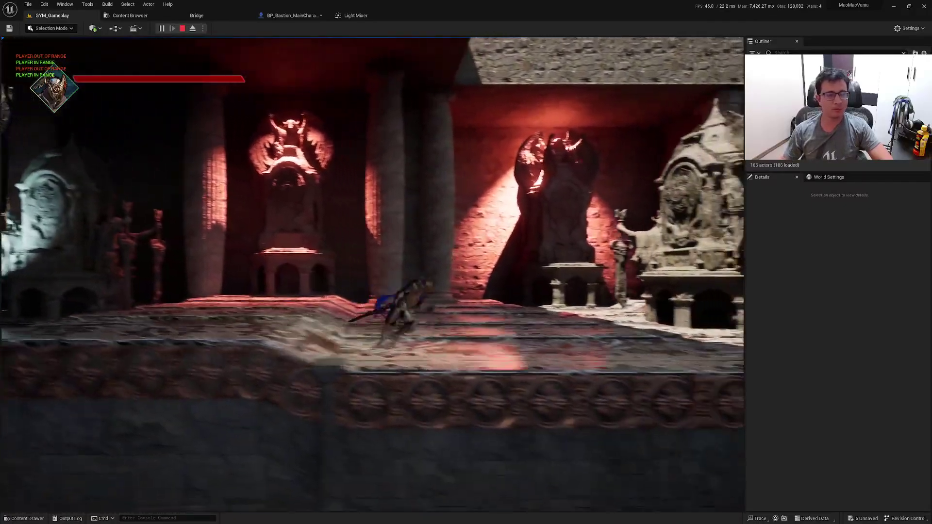